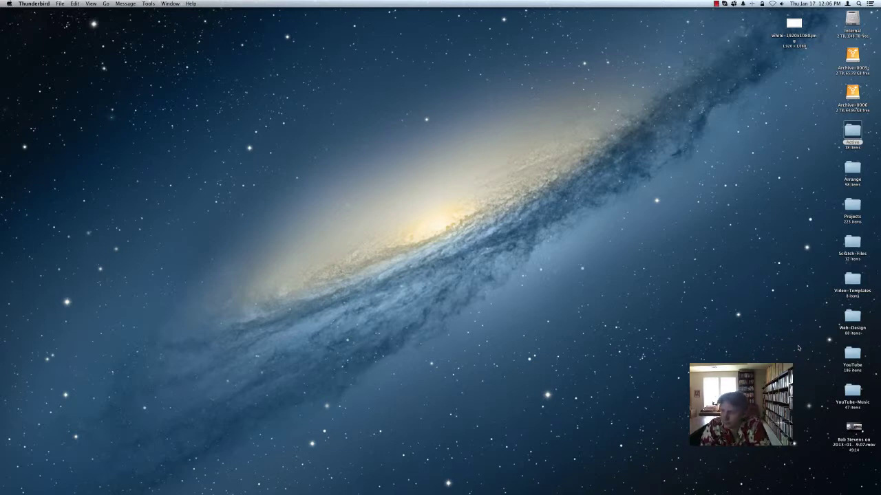
- Launch ScreenFlow, ignore the crash notice, and close the recording setup and iGlasses panels
{"action": "mouse_move", "coordinate": [598, 482]}
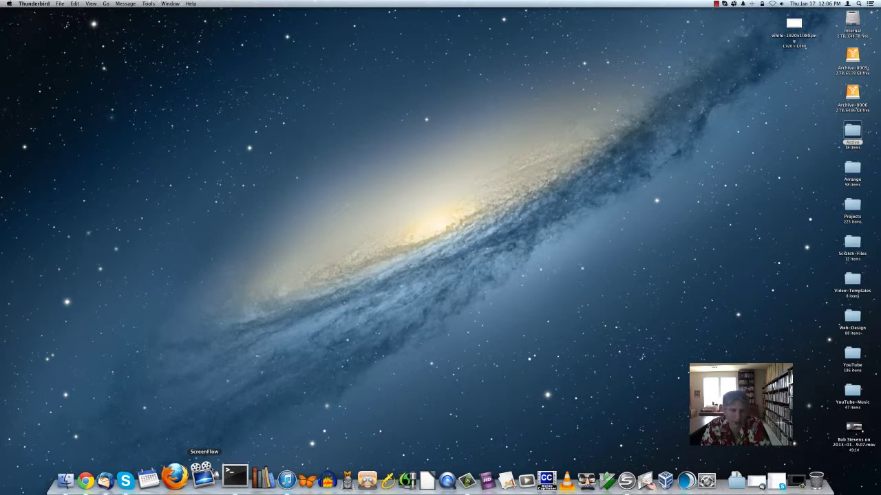
{"action": "left_click", "coordinate": [204, 474]}
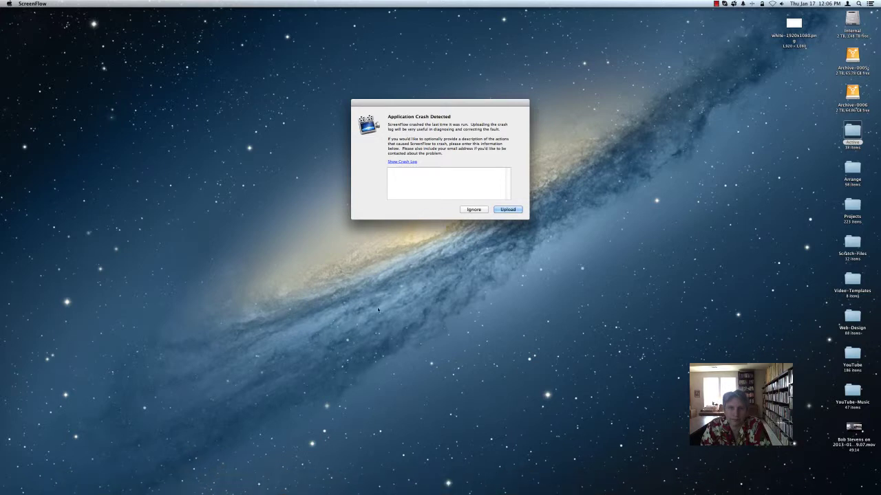
{"action": "left_click", "coordinate": [474, 210]}
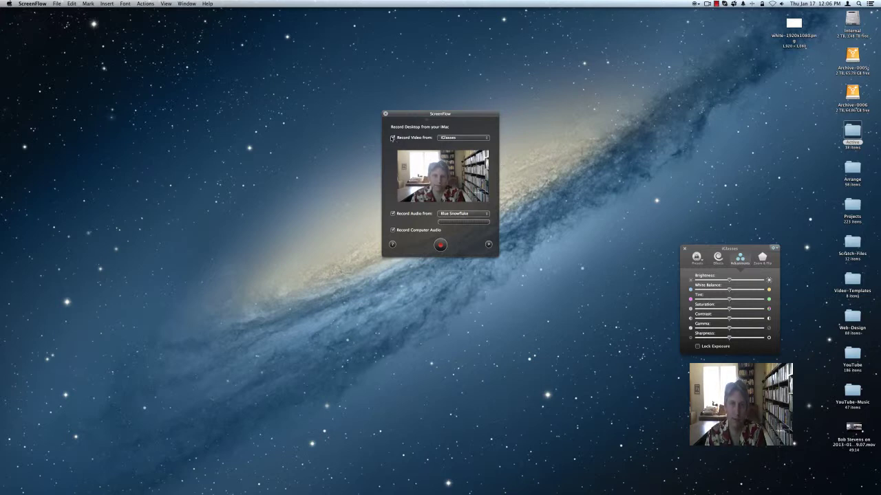
{"action": "left_click", "coordinate": [385, 113]}
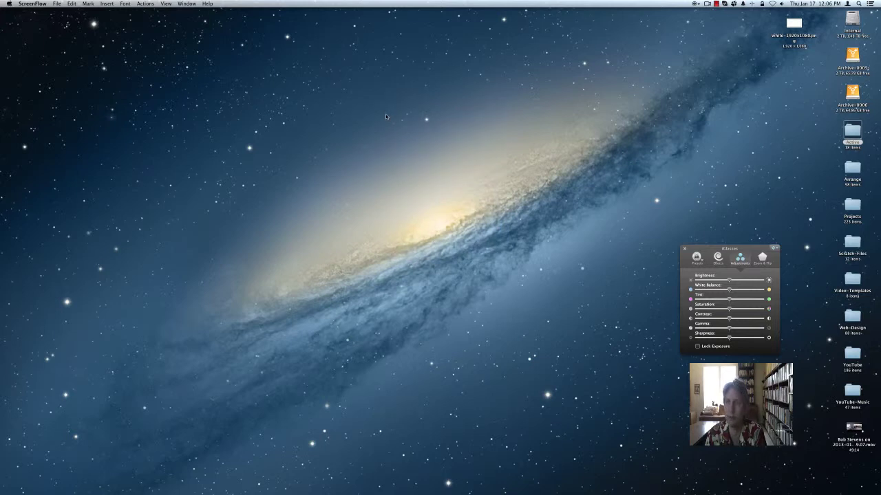
{"action": "left_click", "coordinate": [683, 248]}
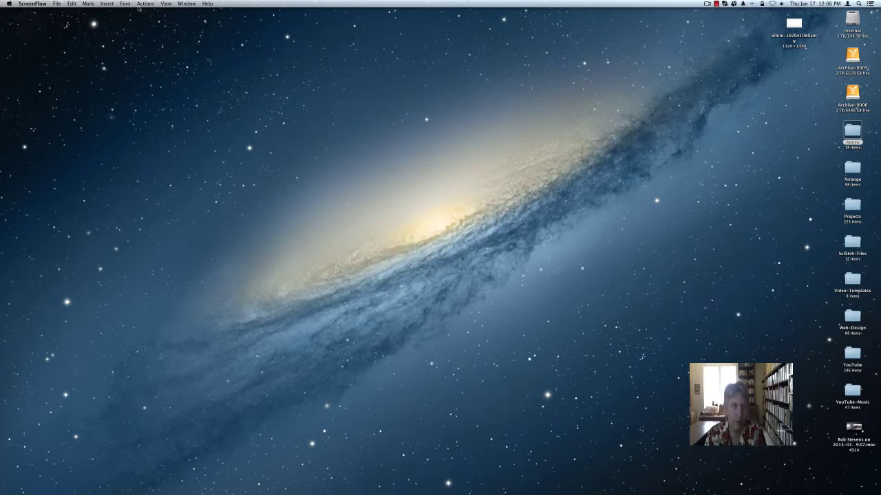
- Create a new empty 1080p HD (1920x1080) document, shrink its window, and show the media library
{"action": "left_click", "coordinate": [56, 4]}
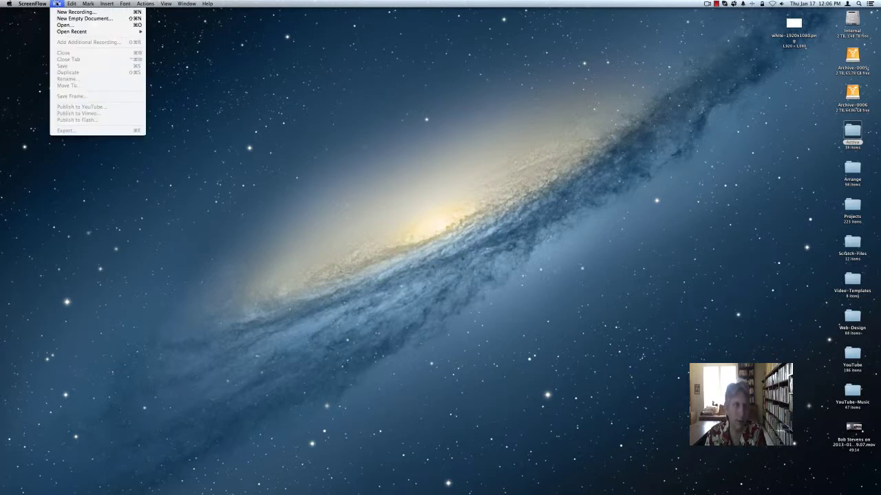
{"action": "left_click", "coordinate": [59, 19]}
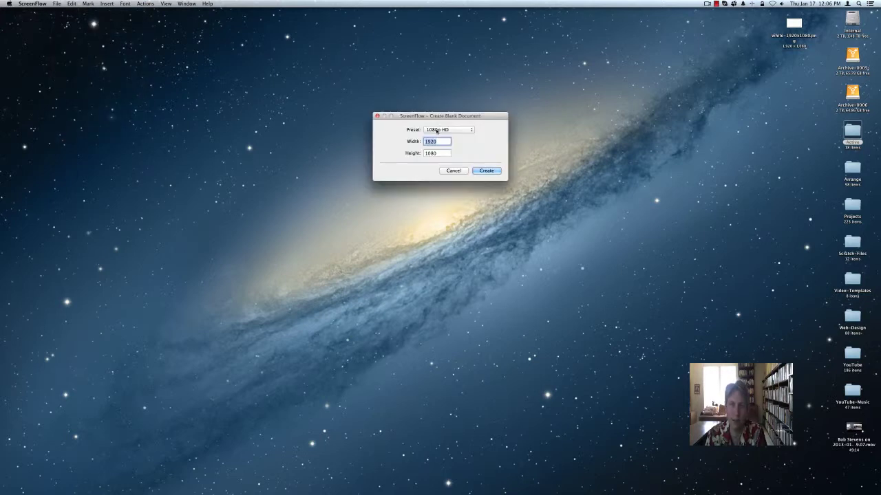
{"action": "left_click", "coordinate": [482, 171]}
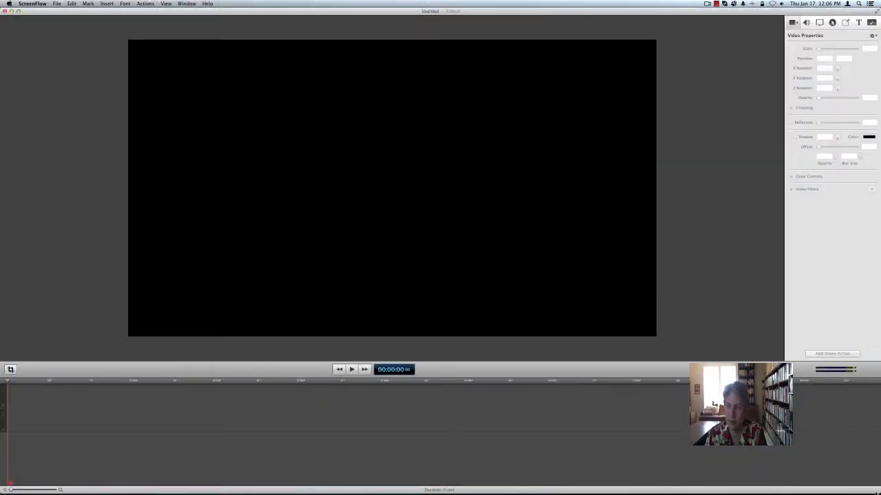
{"action": "left_click_drag", "start_coordinate": [876, 493], "coordinate": [654, 465]}
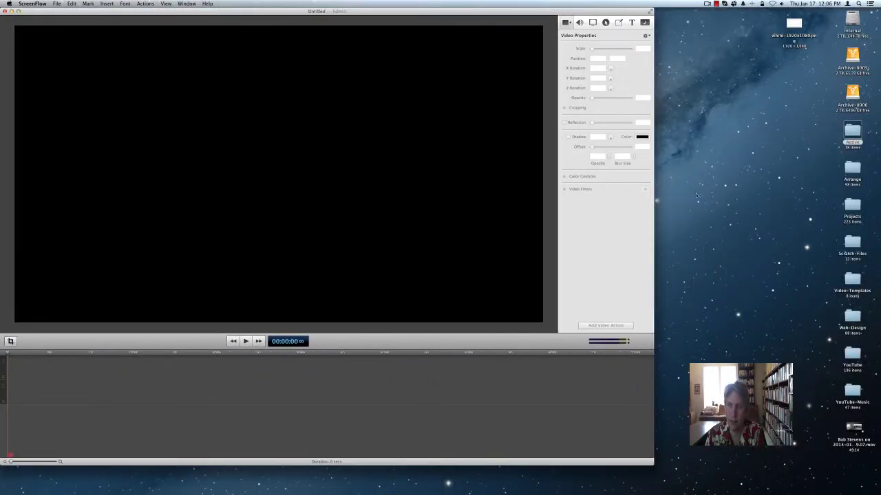
{"action": "left_click", "coordinate": [646, 23]}
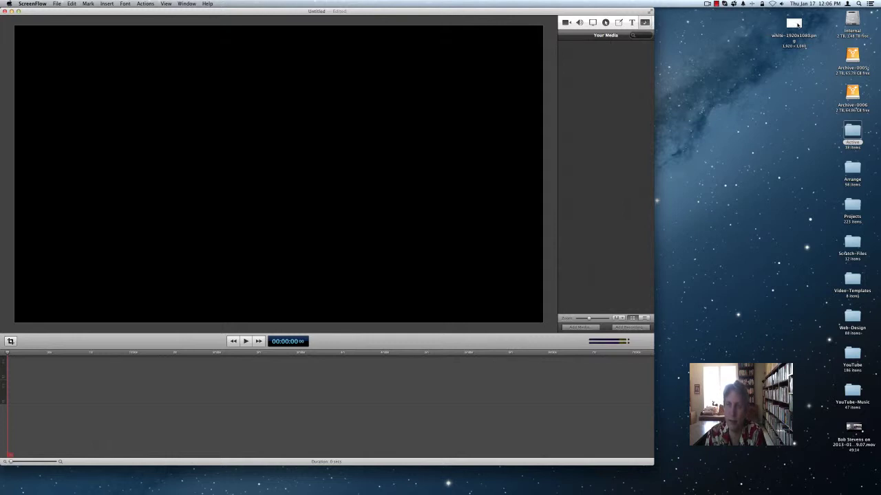
- Move the white-1920x1080.png icon lower on the desktop and open a new Terminal window
{"action": "left_click_drag", "start_coordinate": [797, 24], "coordinate": [780, 186]}
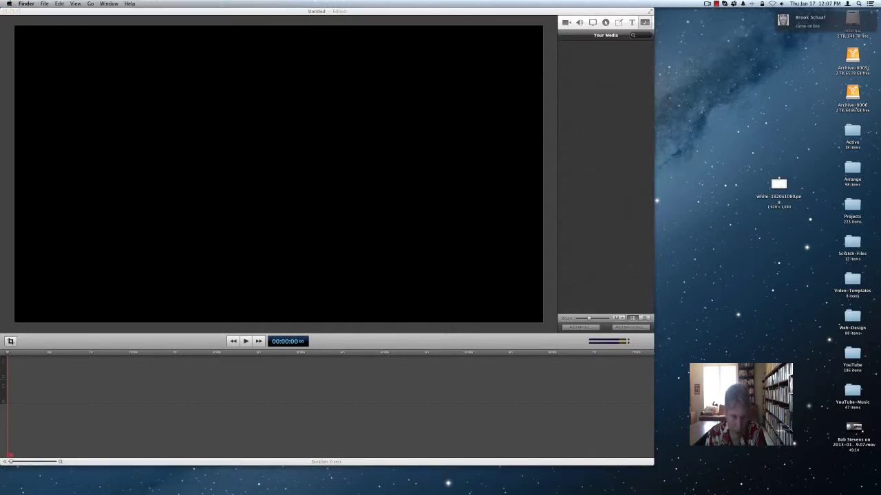
{"action": "mouse_move", "coordinate": [113, 492]}
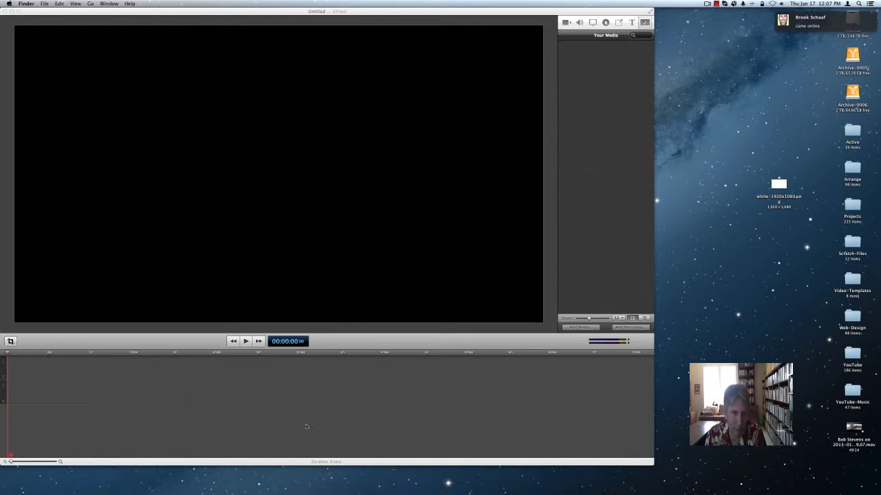
{"action": "mouse_move", "coordinate": [189, 490]}
{"action": "left_click", "coordinate": [224, 490]}
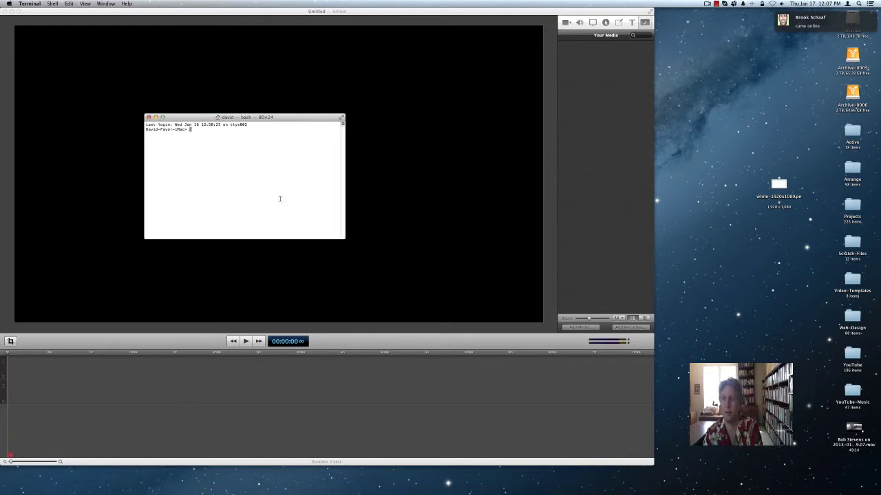
- Enlarge the Terminal text by two steps
{"action": "left_click_drag", "start_coordinate": [776, 184], "coordinate": [797, 482]}
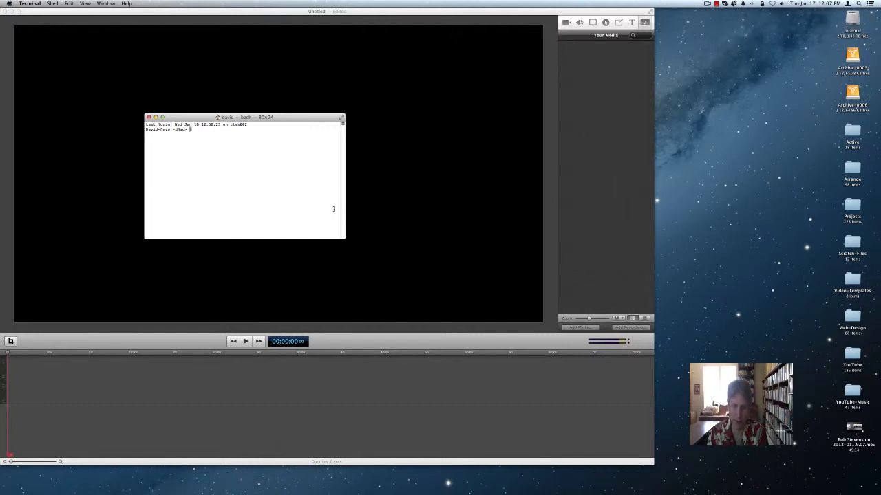
{"action": "key", "text": "super+plus"}
{"action": "key", "text": "super+plus"}
{"action": "key", "text": "super+plus"}
{"action": "key", "text": "super+plus"}
{"action": "key", "text": "super+plus"}
{"action": "key", "text": "super+plus"}
{"action": "key", "text": "super+plus"}
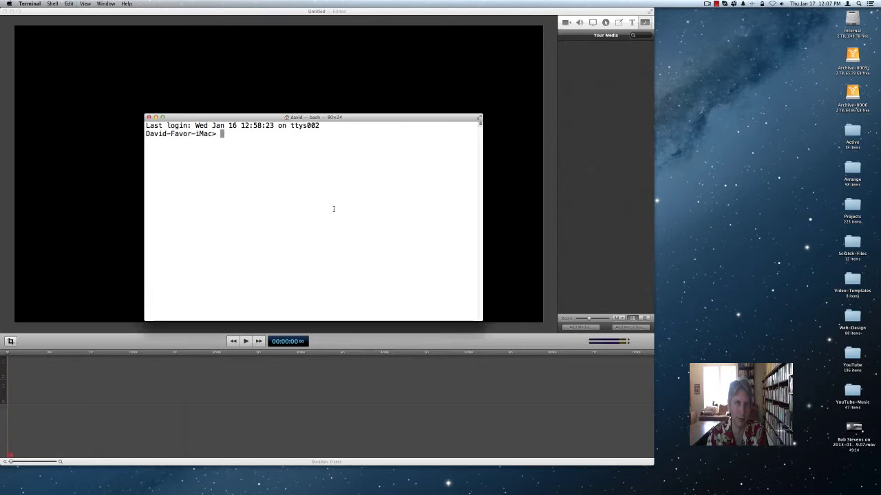
{"action": "key", "text": "super+plus"}
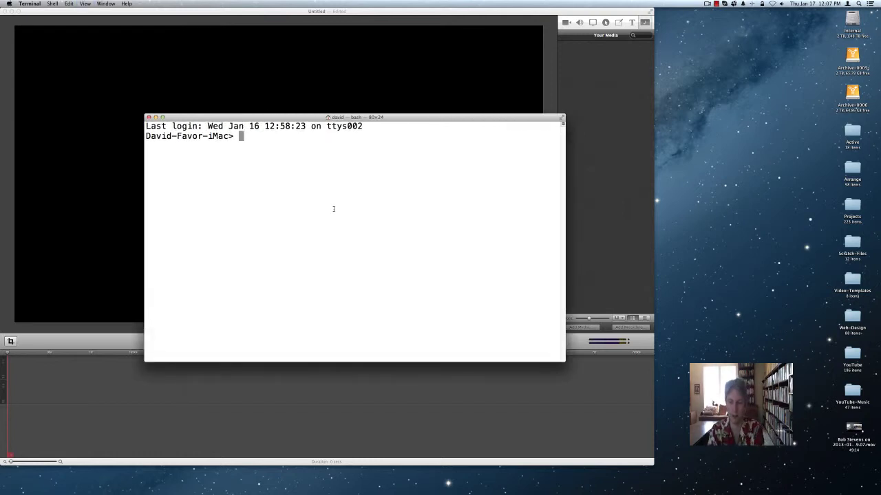
- Run convert -size 1920x1080 xc:white white.png to create a white image
{"action": "type", "text": "cont"}
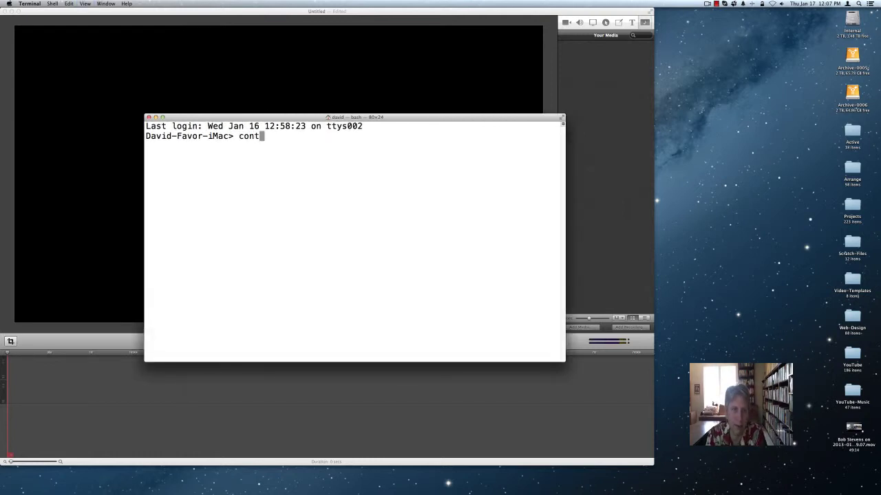
{"action": "key", "text": "BackSpace"}
{"action": "type", "text": "vert -size"}
{"action": "key", "text": "BackSpace"}
{"action": "key", "text": "BackSpace"}
{"action": "type", "text": "ze "}
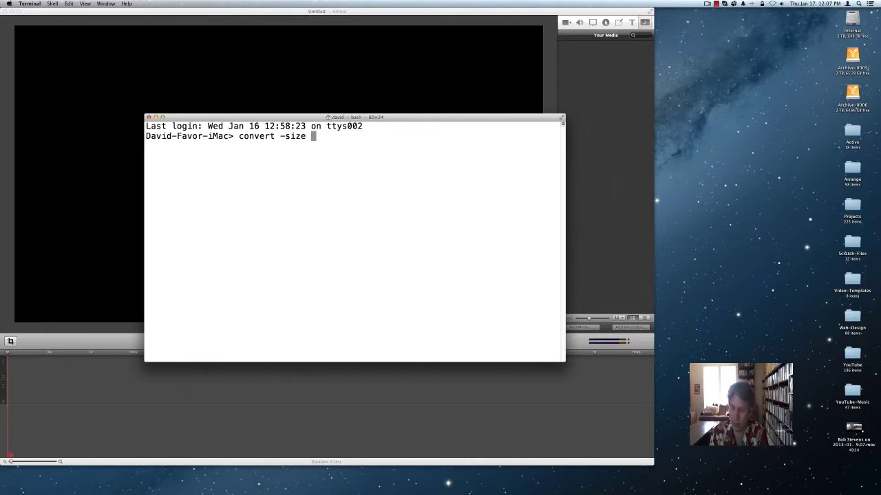
{"action": "type", "text": "19020x"}
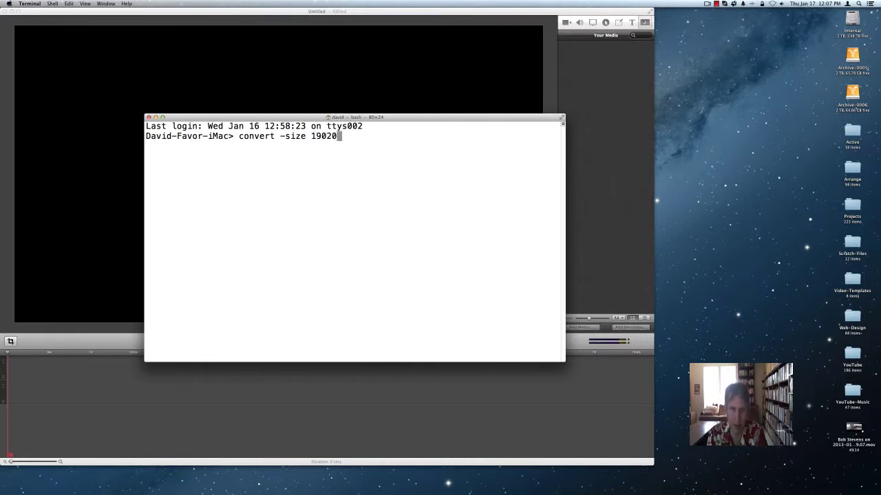
{"action": "key", "text": "BackSpace"}
{"action": "key", "text": "BackSpace"}
{"action": "key", "text": "BackSpace"}
{"action": "key", "text": "BackSpace"}
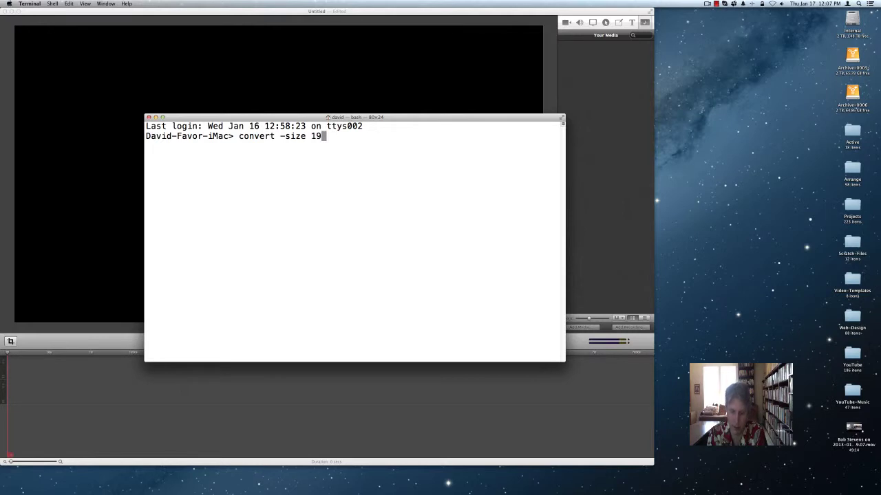
{"action": "type", "text": "20x1080 "}
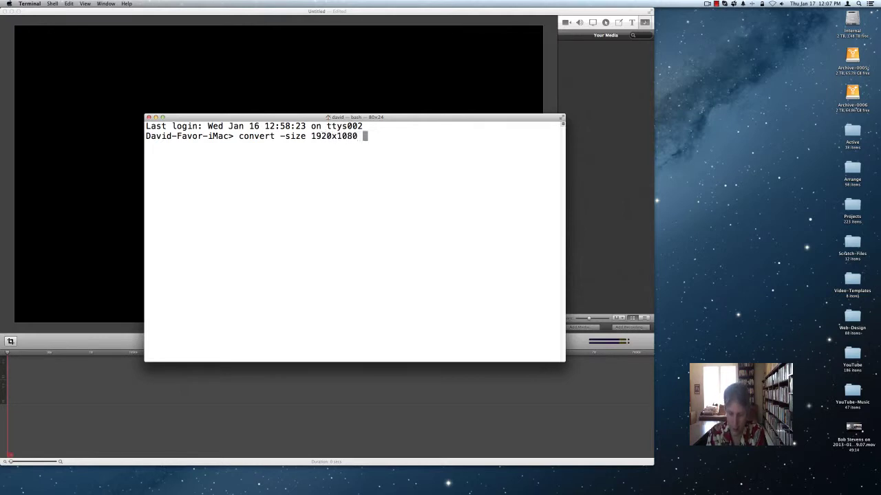
{"action": "type", "text": "x:whi"}
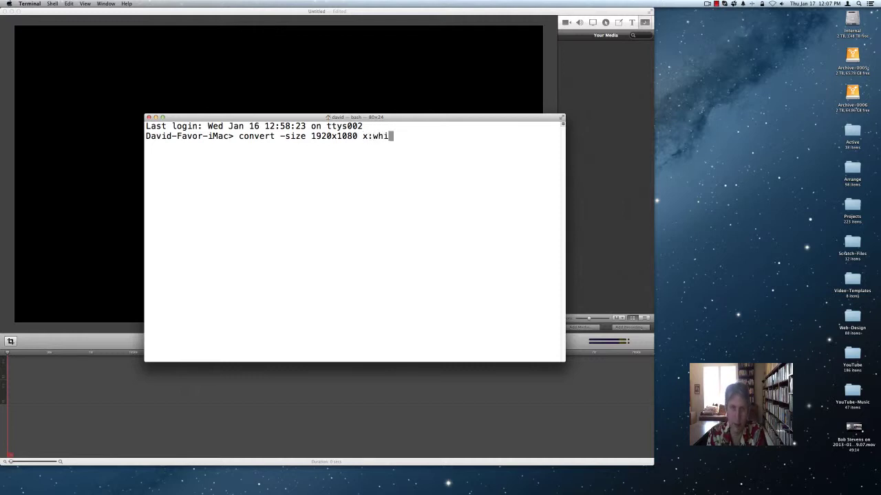
{"action": "key", "text": "BackSpace"}
{"action": "key", "text": "BackSpace"}
{"action": "key", "text": "BackSpace"}
{"action": "key", "text": "BackSpace"}
{"action": "type", "text": "c"}
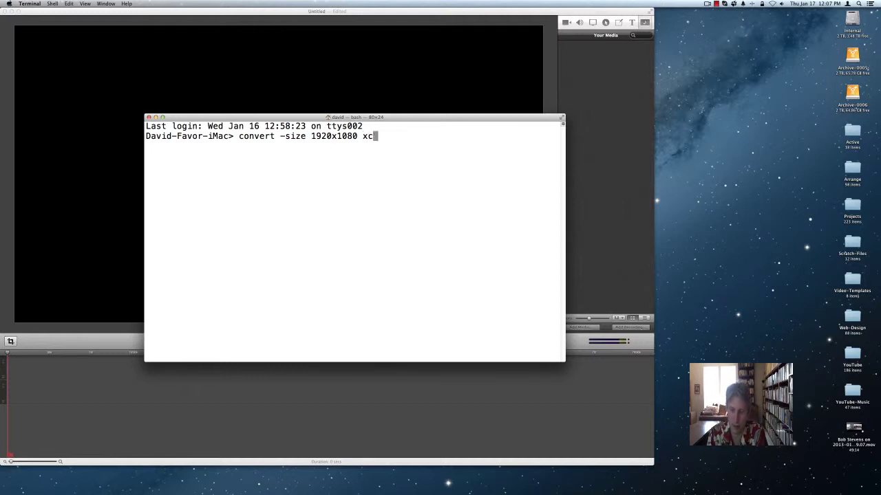
{"action": "type", "text": ":white "}
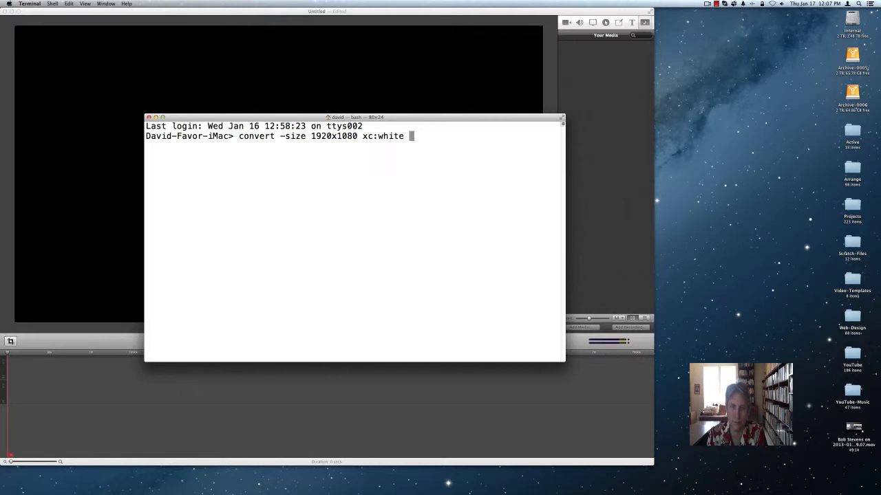
{"action": "type", "text": "white.png"}
{"action": "key", "text": "Return"}
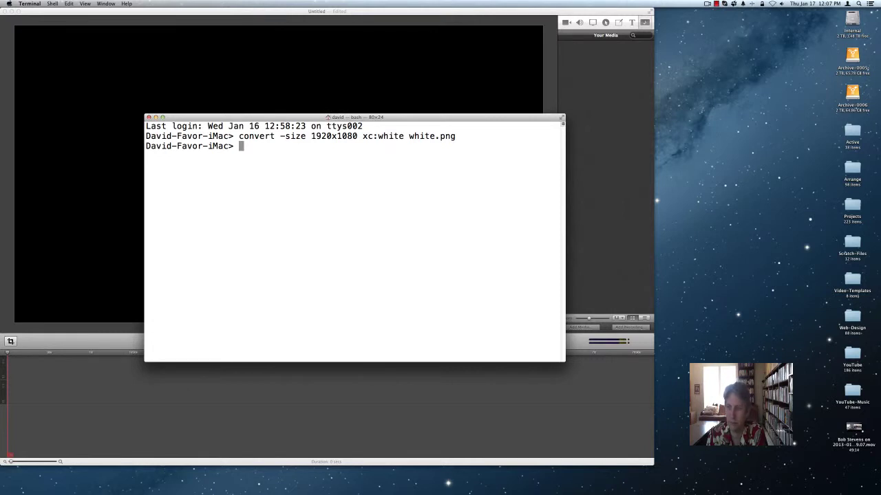
- Run pwd to confirm the image is in the home folder, then clear a partial mv command
{"action": "type", "text": "pwd"}
{"action": "key", "text": "Return"}
{"action": "type", "text": "mv "}
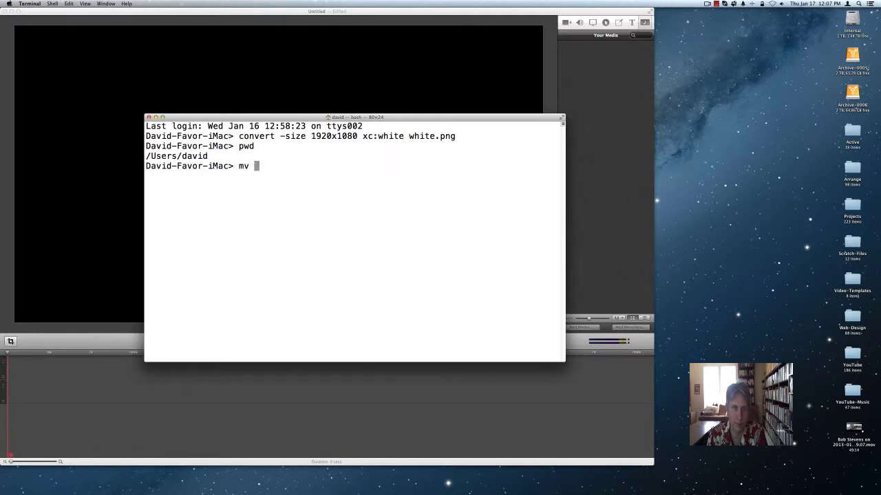
{"action": "type", "text": "wht"}
{"action": "key", "text": "BackSpace"}
{"action": "key", "text": "BackSpace"}
{"action": "type", "text": "h"}
{"action": "key", "text": "BackSpace"}
{"action": "key", "text": "BackSpace"}
{"action": "key", "text": "BackSpace"}
{"action": "key", "text": "BackSpace"}
{"action": "key", "text": "BackSpace"}
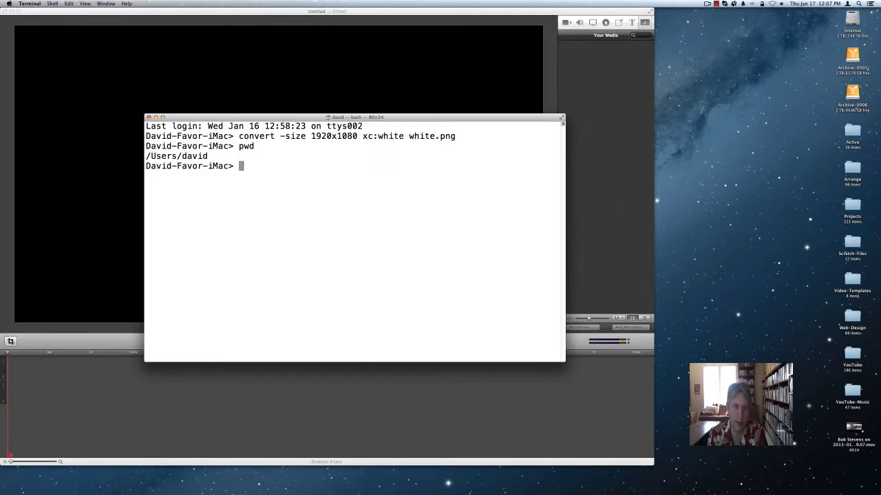
- Delete white.png and change into the ~/Desktop folder
{"action": "type", "text": "rm wh"}
{"action": "key", "text": "Tab"}
{"action": "key", "text": "Return"}
{"action": "type", "text": "y"}
{"action": "key", "text": "Return"}
{"action": "type", "text": "cd ~/De"}
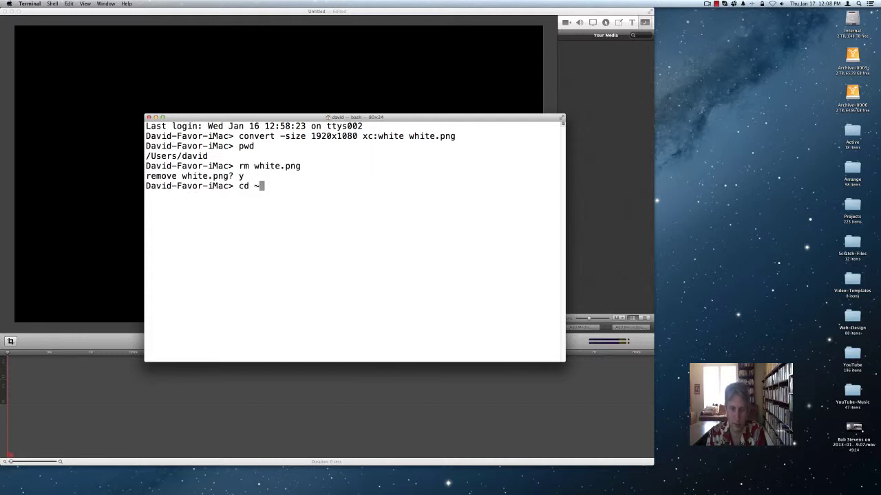
{"action": "key", "text": "Tab"}
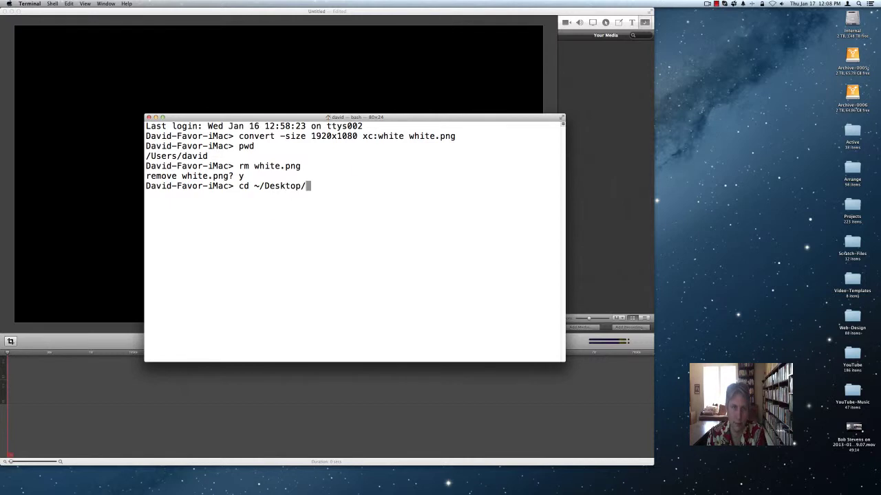
{"action": "key", "text": "Return"}
- Rerun the convert command to create white-1920x1080.png on the Desktop and open it
{"action": "key", "text": "Up"}
{"action": "key", "text": "Up"}
{"action": "key", "text": "Up"}
{"action": "key", "text": "Up"}
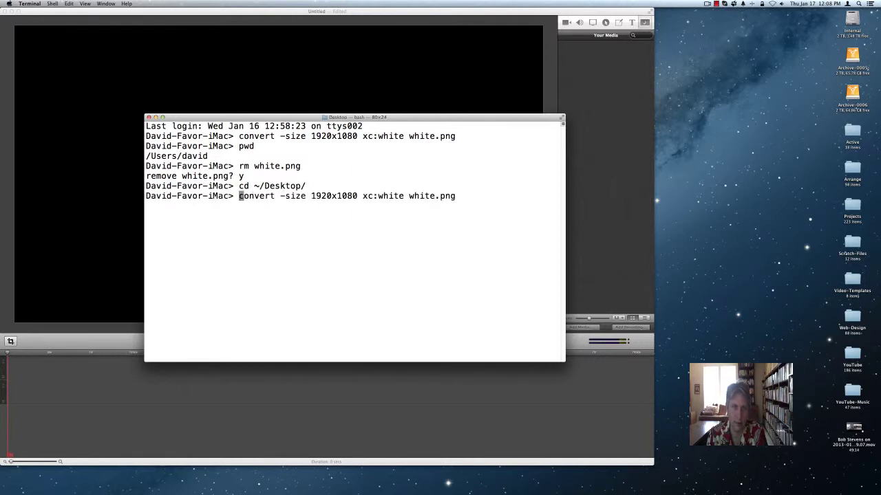
{"action": "key", "text": "Left"}
{"action": "key", "text": "Left"}
{"action": "key", "text": "Left"}
{"action": "type", "text": "-1920x"}
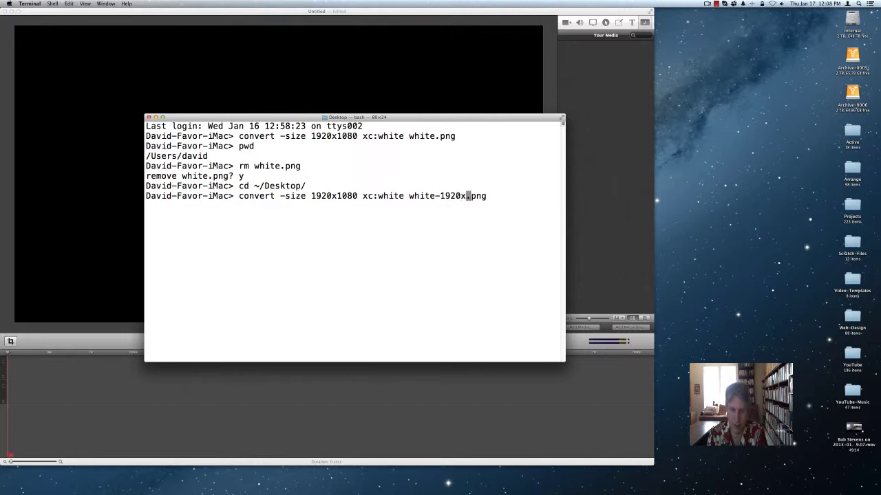
{"action": "type", "text": "1080"}
{"action": "key", "text": "Return"}
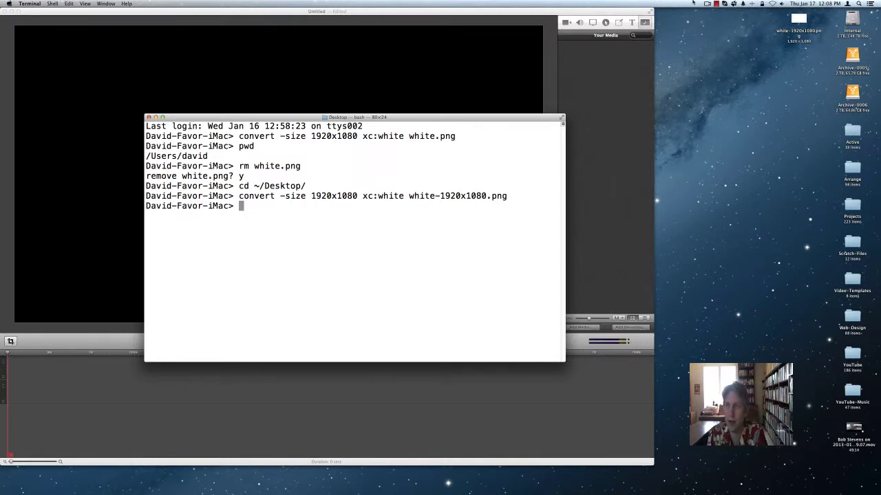
{"action": "double_click", "coordinate": [798, 17]}
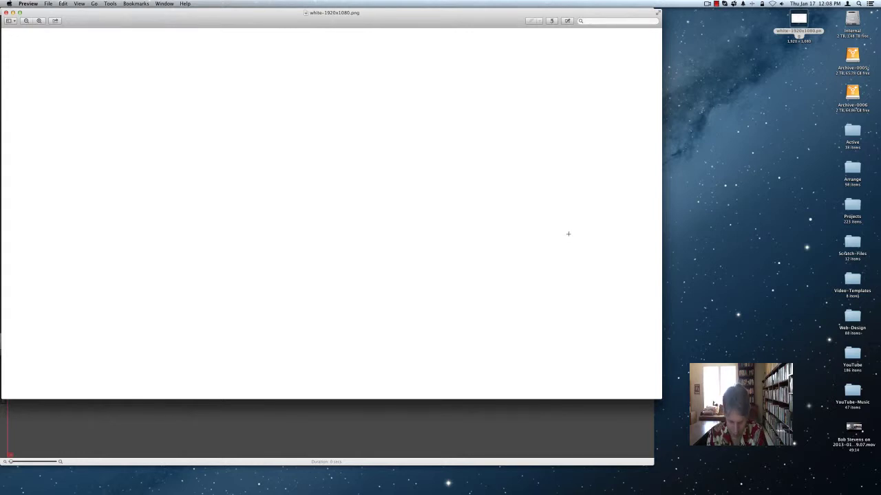
- Zoom out and use the Inspector to confirm 1920 × 1080 pixels and a gray colour model
{"action": "key", "text": "super+minus"}
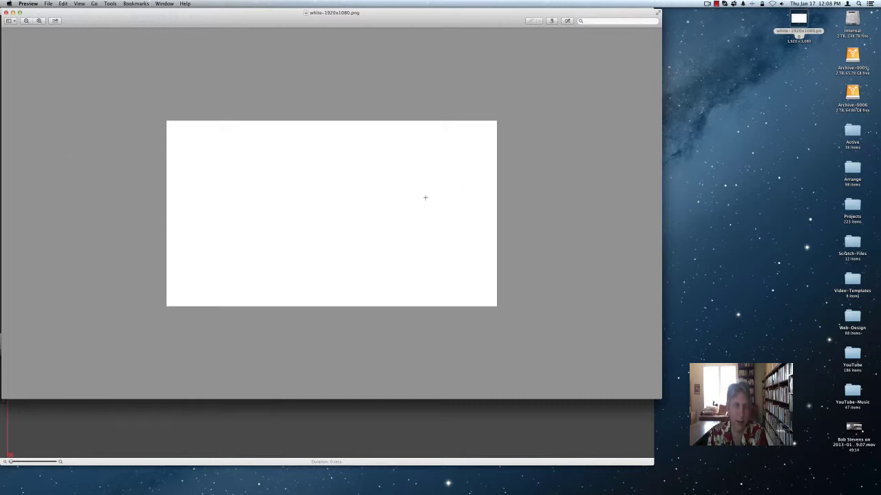
{"action": "left_click", "coordinate": [166, 3]}
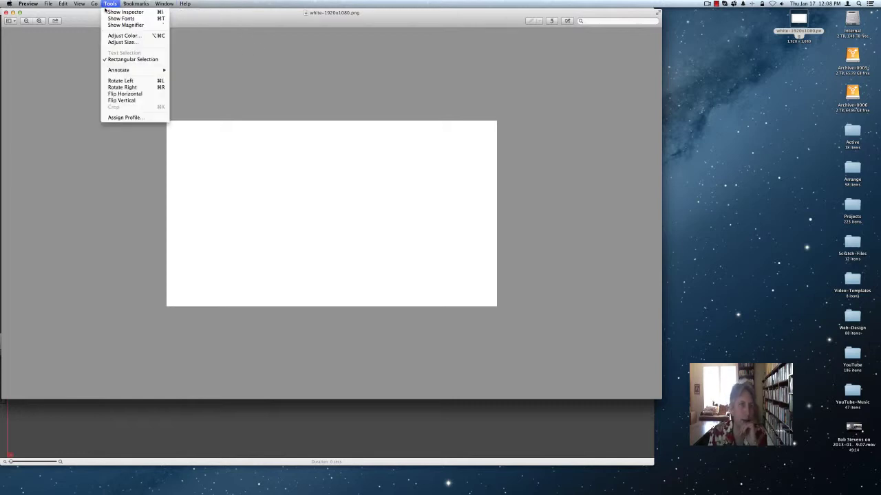
{"action": "left_click", "coordinate": [107, 12]}
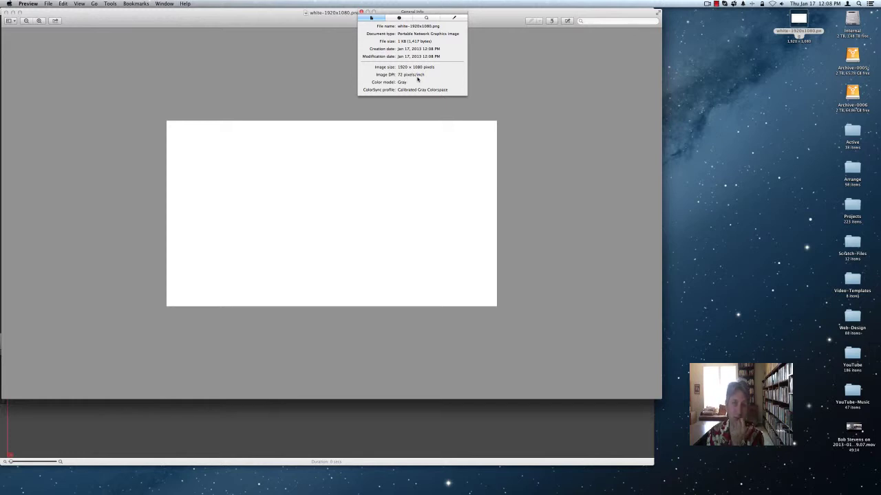
{"action": "left_click", "coordinate": [402, 18]}
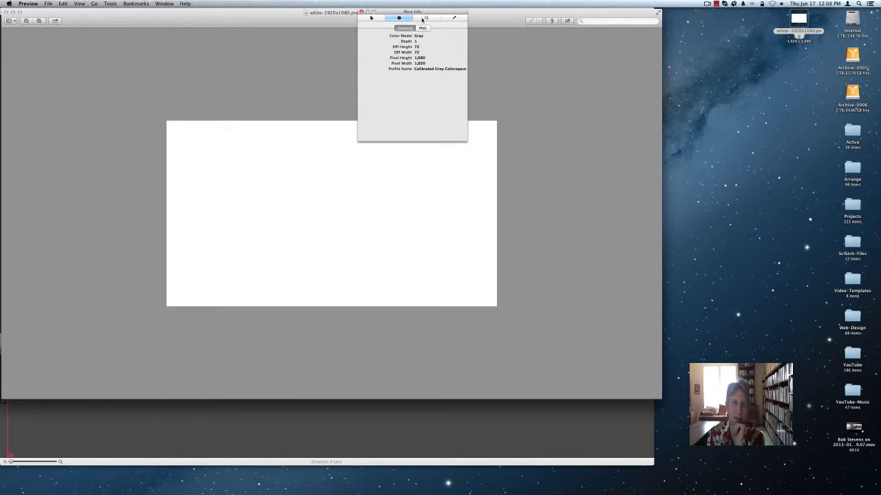
{"action": "left_click", "coordinate": [423, 28]}
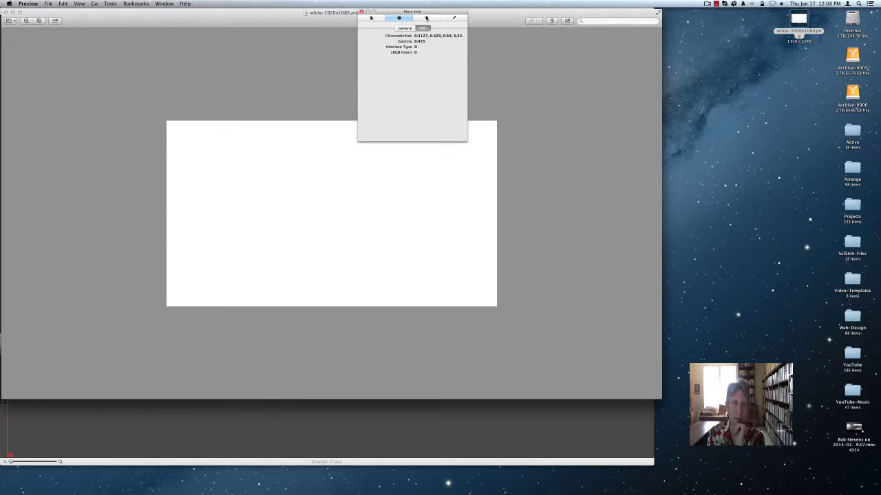
- Browse the Inspector's keywords and annotations tabs, close it, and begin quitting Preview
{"action": "left_click", "coordinate": [427, 18]}
{"action": "left_click", "coordinate": [452, 18]}
{"action": "left_click", "coordinate": [427, 18]}
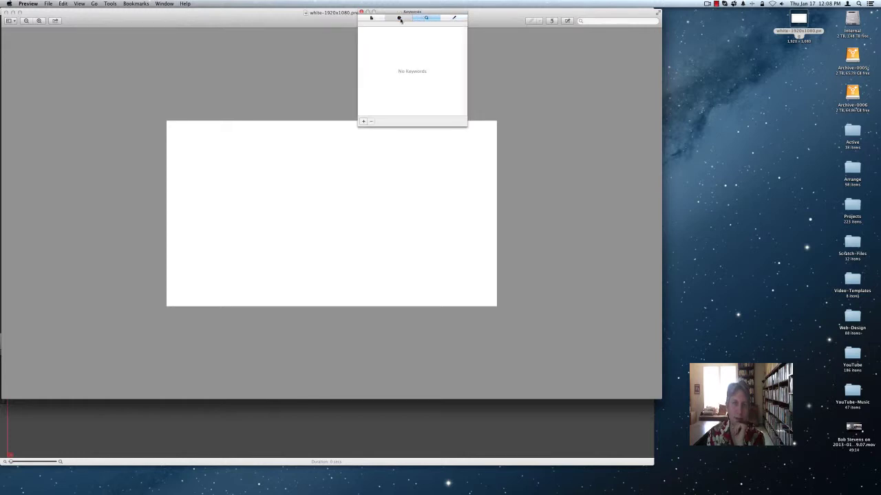
{"action": "left_click", "coordinate": [399, 18]}
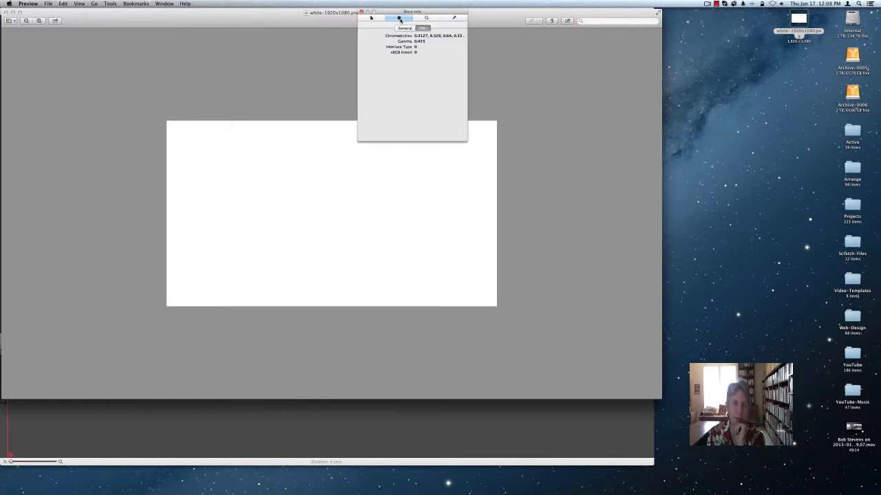
{"action": "left_click", "coordinate": [364, 19]}
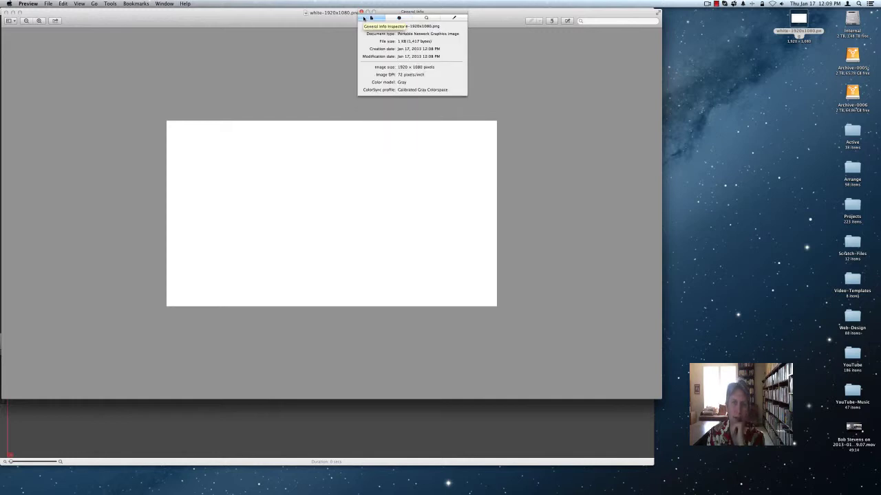
{"action": "left_click", "coordinate": [361, 12]}
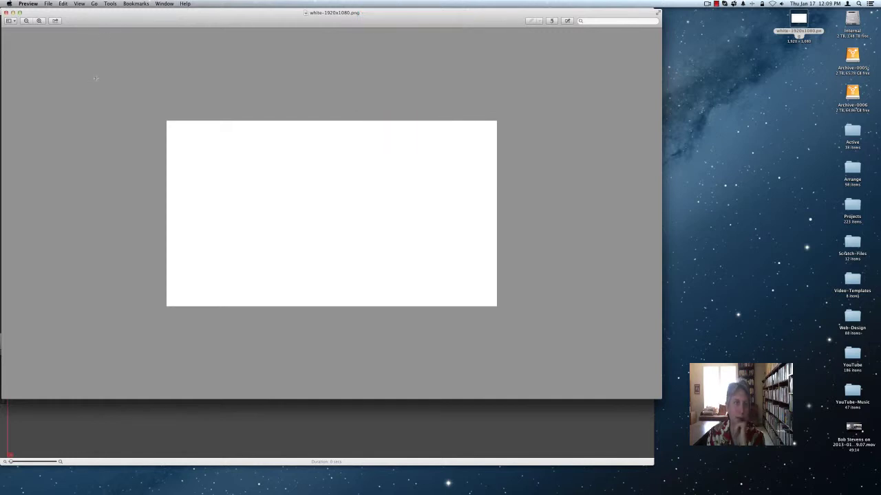
{"action": "left_click", "coordinate": [34, 4]}
- Quit Preview and create white-1920x1080.gif by rerunning convert with a .gif extension
{"action": "left_click", "coordinate": [34, 68]}
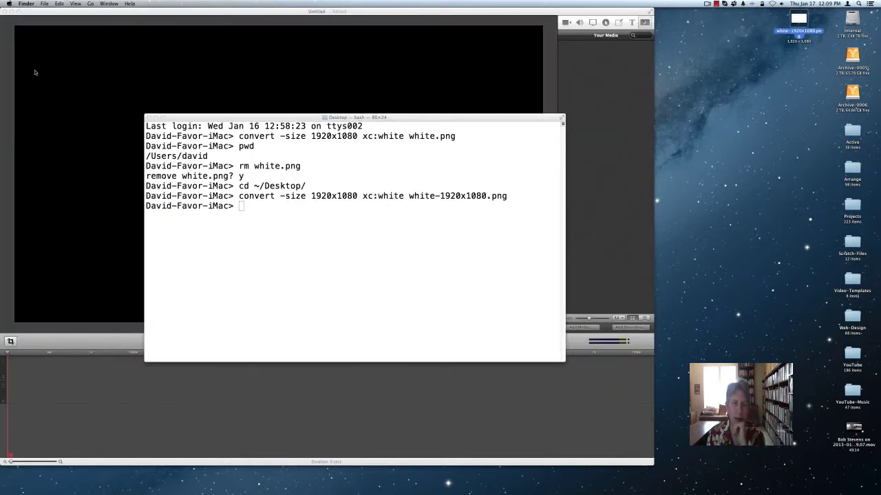
{"action": "key", "text": "Up"}
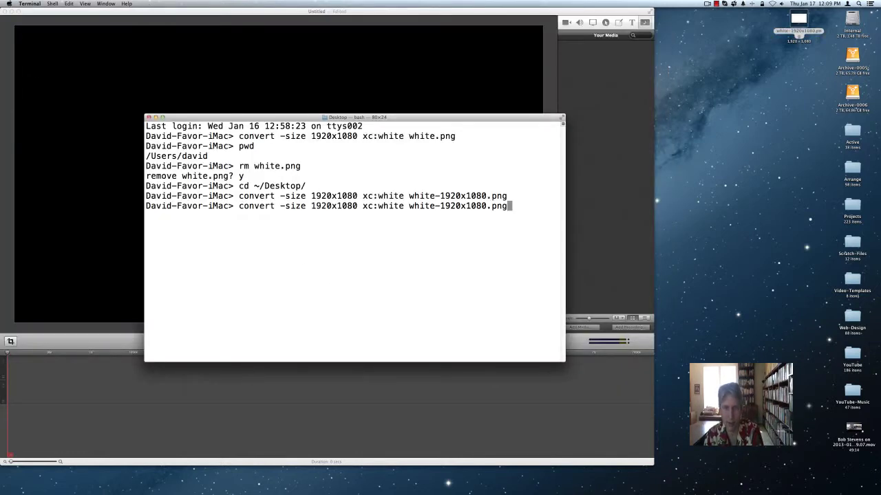
{"action": "key", "text": "Left"}
{"action": "key", "text": "Left"}
{"action": "key", "text": "Left"}
{"action": "key", "text": "Delete"}
{"action": "key", "text": "Delete"}
{"action": "key", "text": "Delete"}
{"action": "type", "text": "gif"}
{"action": "key", "text": "Return"}
- List white* files (GIF 2603 bytes, PNG 1417 bytes) and close the Terminal window
{"action": "type", "text": "l"}
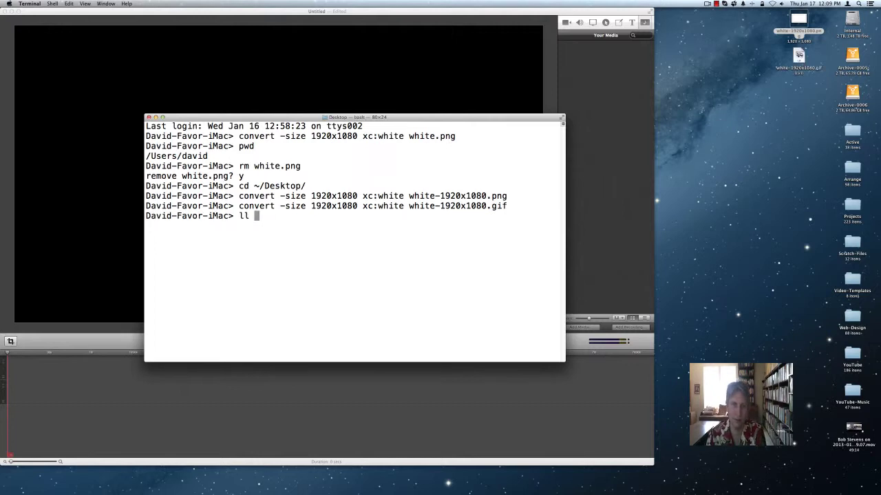
{"action": "type", "text": "hite*"}
{"action": "key", "text": "Return"}
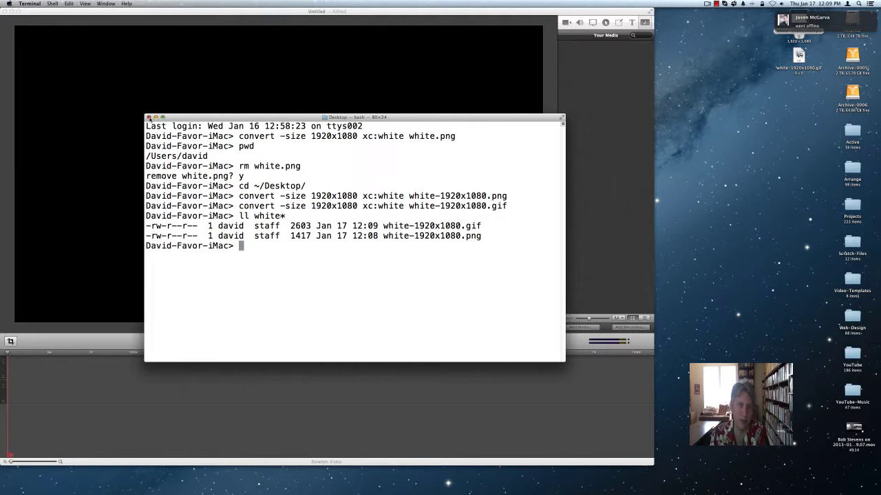
{"action": "left_click", "coordinate": [148, 118]}
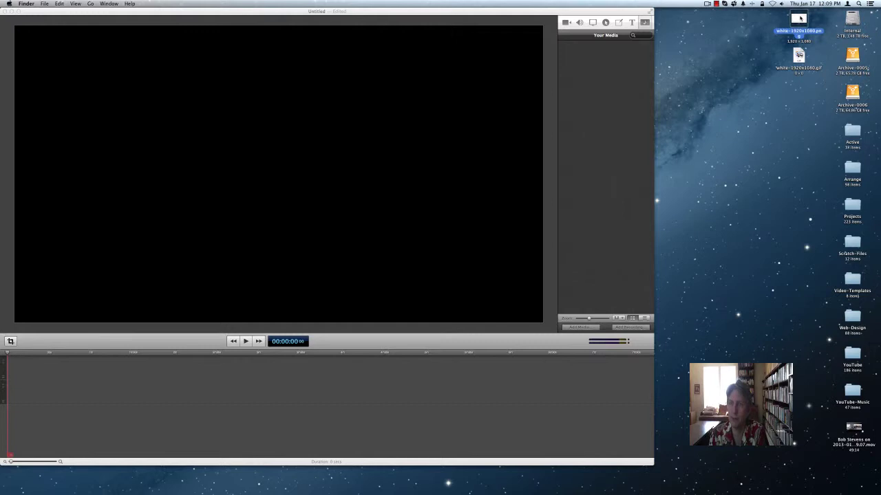
- Add white-1920x1080.png to Your Media and drag its thumbnail toward the timeline, crashing ScreenFlow
{"action": "left_click_drag", "start_coordinate": [798, 18], "coordinate": [584, 62]}
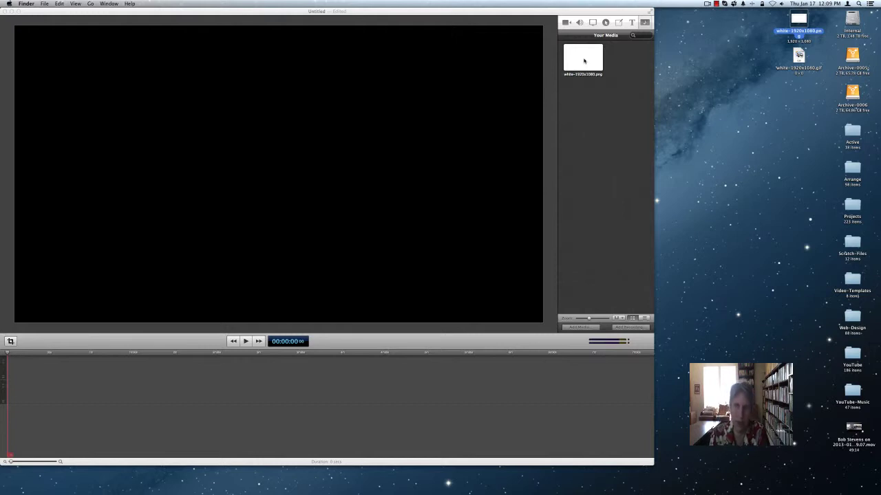
{"action": "left_click_drag", "start_coordinate": [585, 60], "coordinate": [15, 371]}
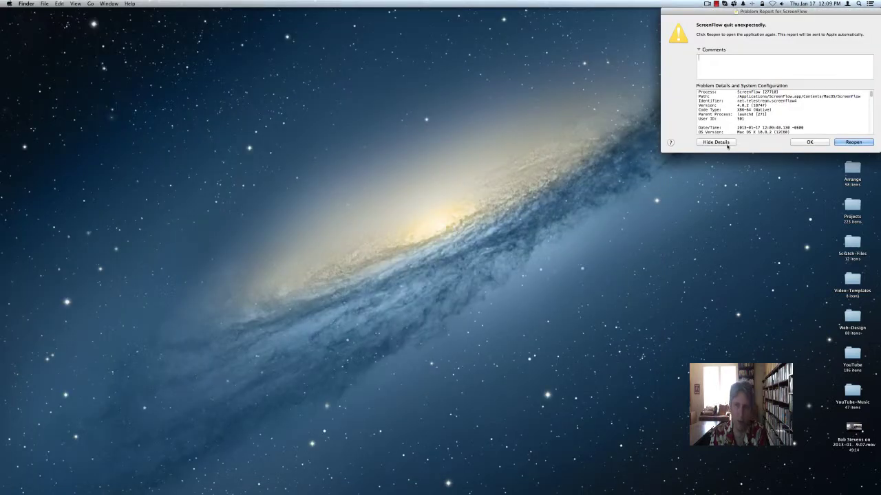
- Dismiss the crash report, quit ScreenFlow from its menu-bar icon, and relaunch it from the Dock
{"action": "left_click", "coordinate": [809, 143]}
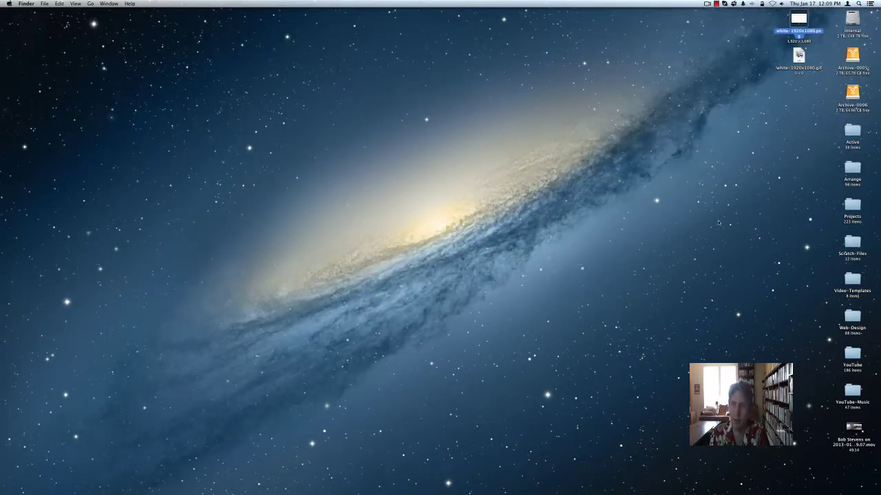
{"action": "left_click", "coordinate": [706, 4]}
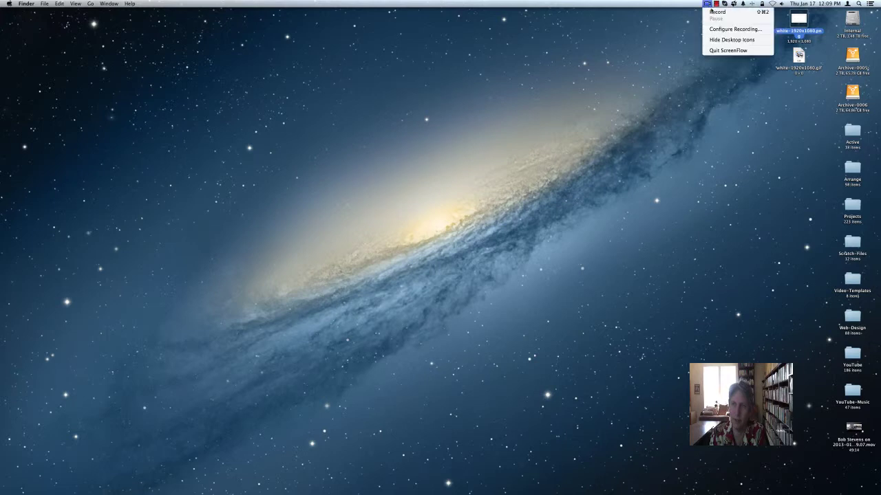
{"action": "left_click", "coordinate": [728, 51]}
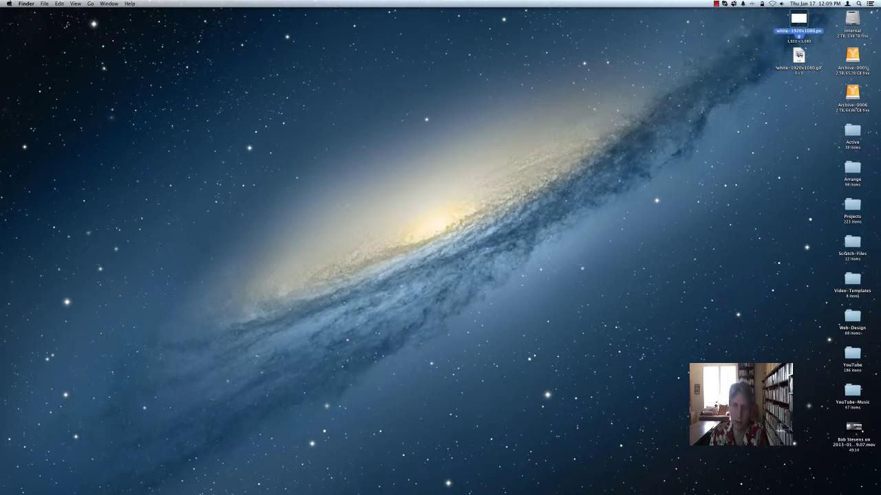
{"action": "mouse_move", "coordinate": [186, 490]}
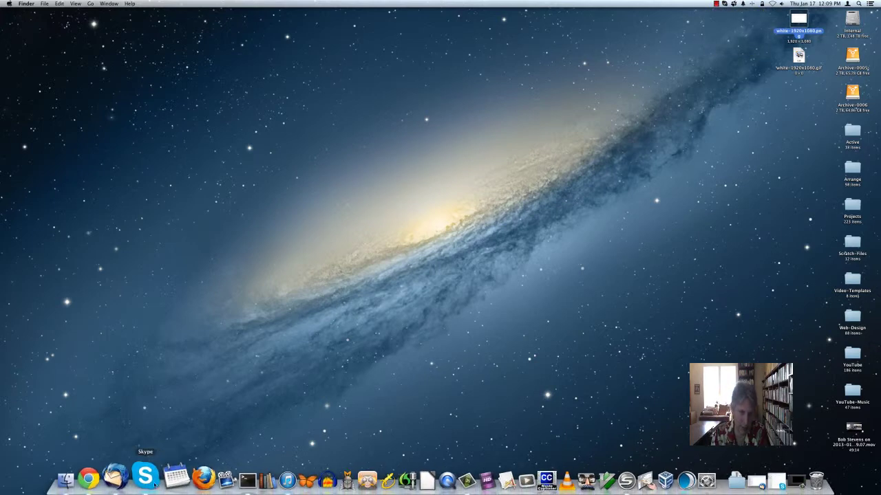
{"action": "left_click", "coordinate": [206, 482]}
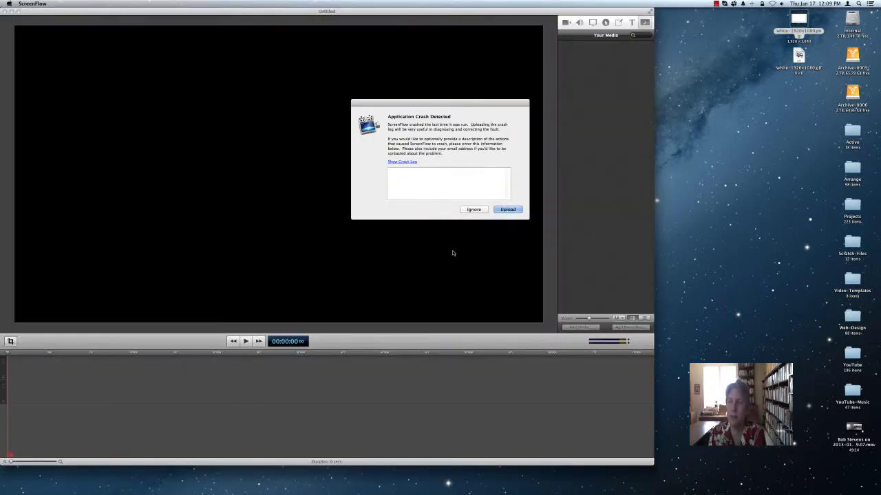
- Upload the crash log and check the Get Info details of white-1920x1080.gif
{"action": "left_click", "coordinate": [498, 210]}
{"action": "left_click", "coordinate": [799, 55]}
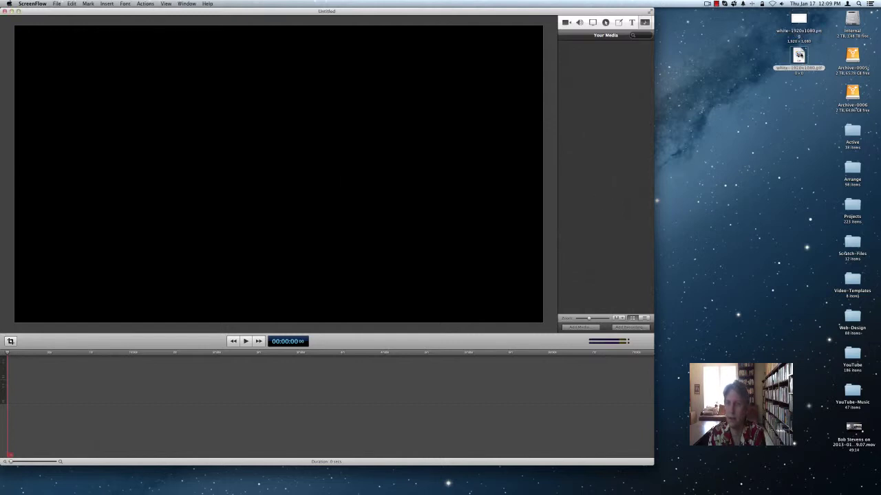
{"action": "left_click", "coordinate": [799, 56]}
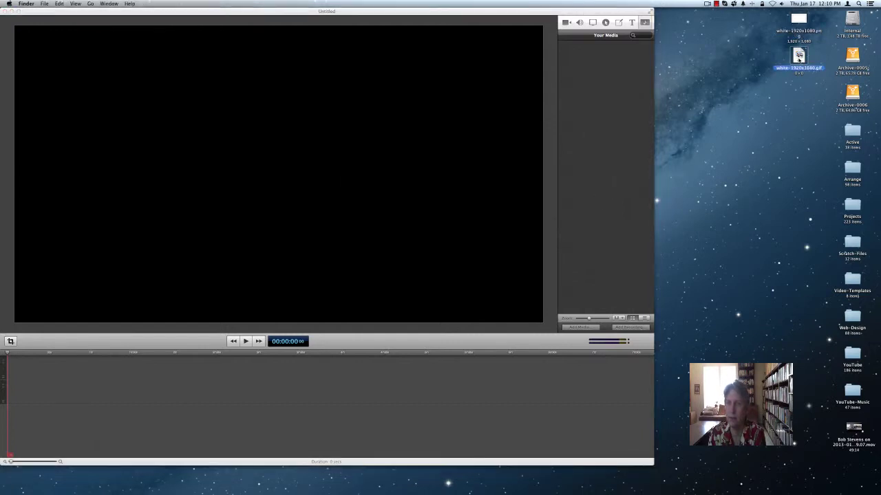
{"action": "right_click", "coordinate": [800, 58]}
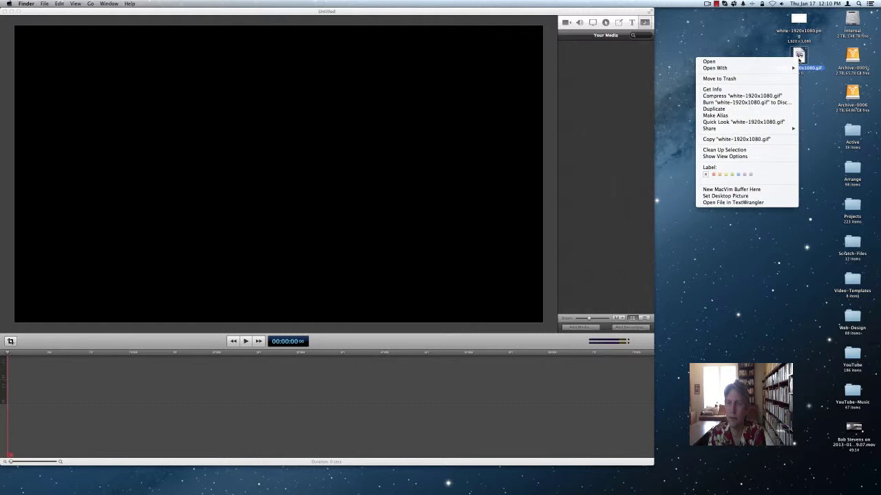
{"action": "left_click", "coordinate": [757, 89]}
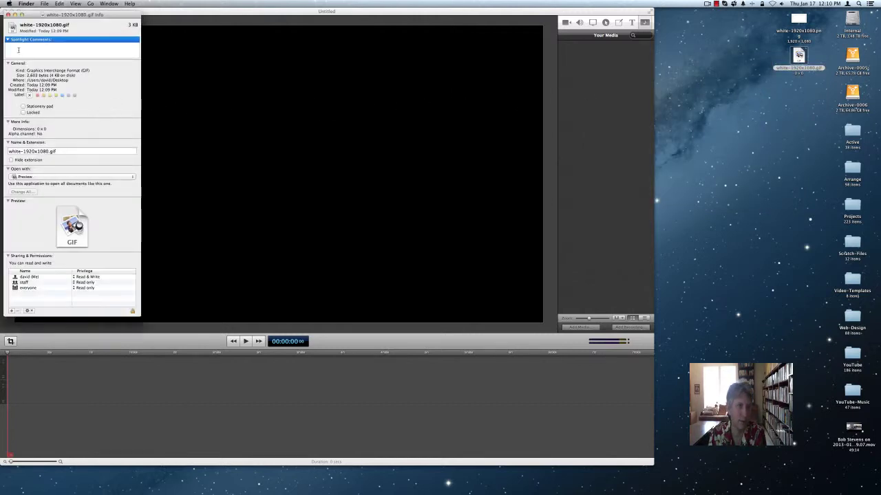
{"action": "left_click", "coordinate": [7, 15]}
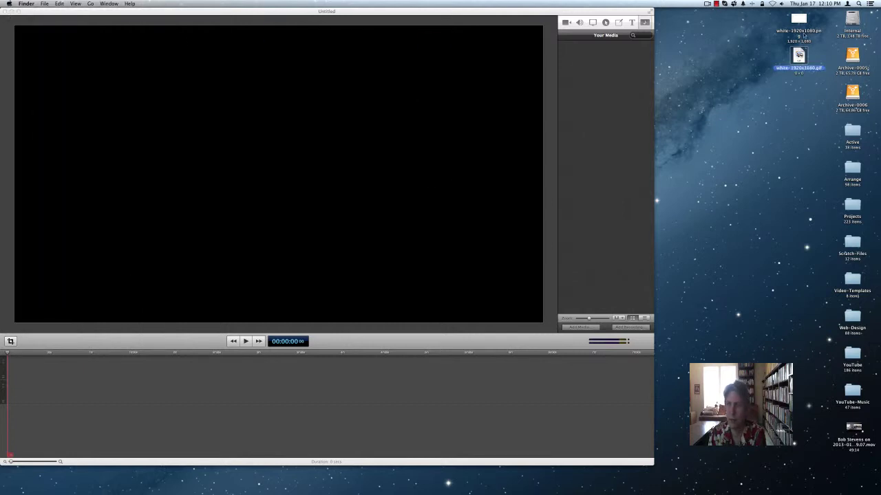
- Add white-1920x1080.gif to Your Media, then try opening it and dismiss the could-not-open error
{"action": "left_click_drag", "start_coordinate": [799, 55], "coordinate": [582, 69]}
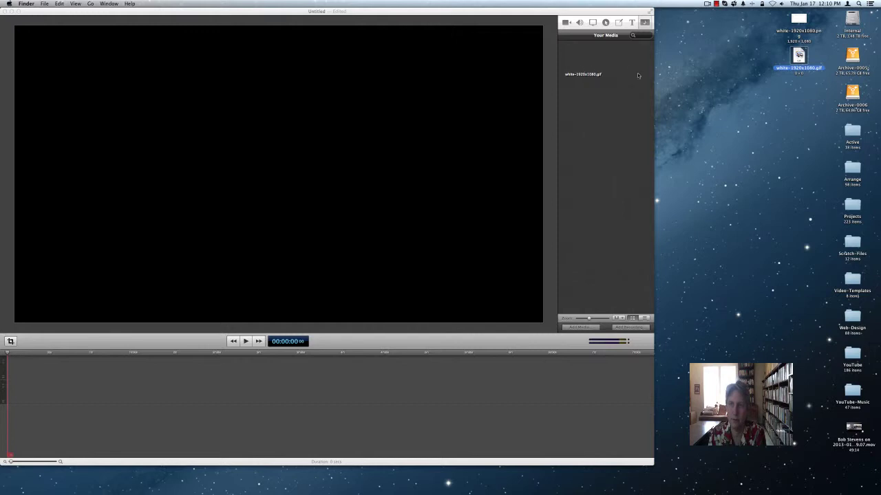
{"action": "double_click", "coordinate": [797, 58]}
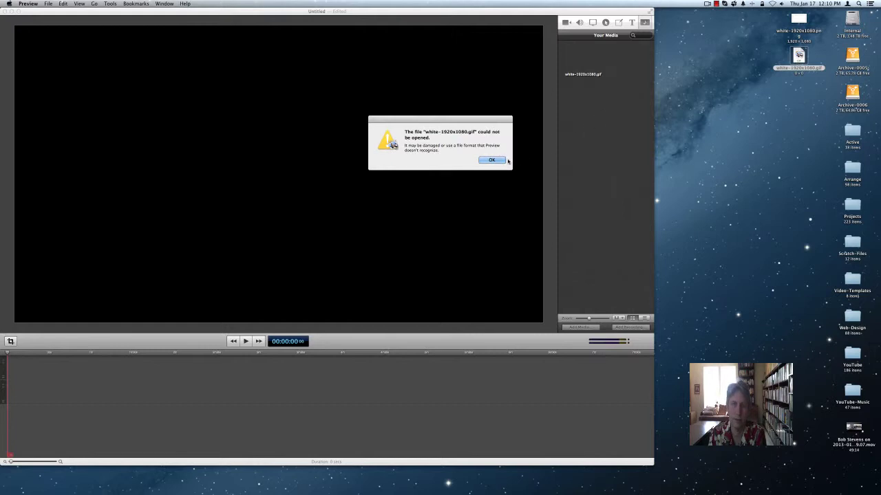
{"action": "left_click", "coordinate": [491, 160]}
- In a new Terminal window, rerun the convert command creating a white 1920x1080 GIF
{"action": "mouse_move", "coordinate": [180, 482]}
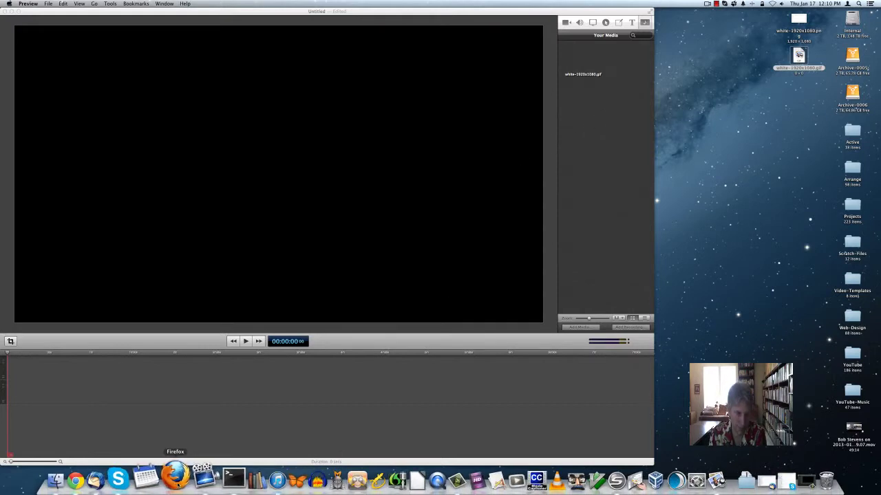
{"action": "left_click", "coordinate": [217, 477]}
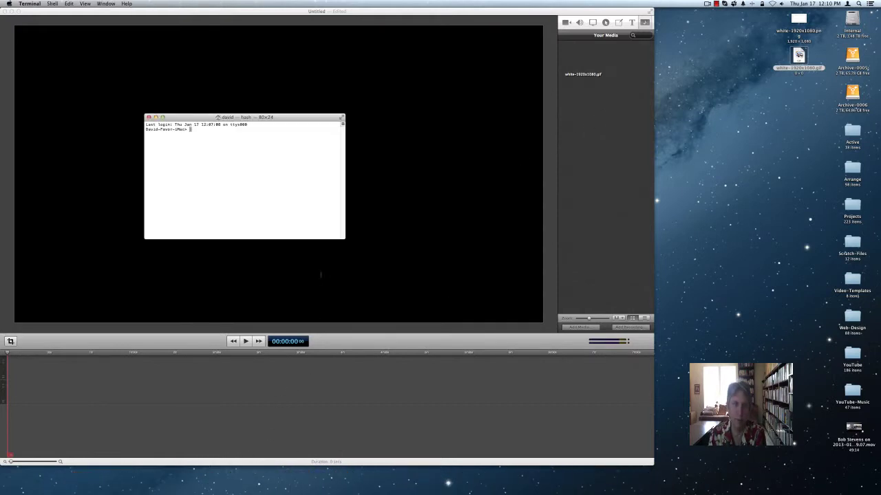
{"action": "key", "text": "Up"}
{"action": "key", "text": "ctrl+a"}
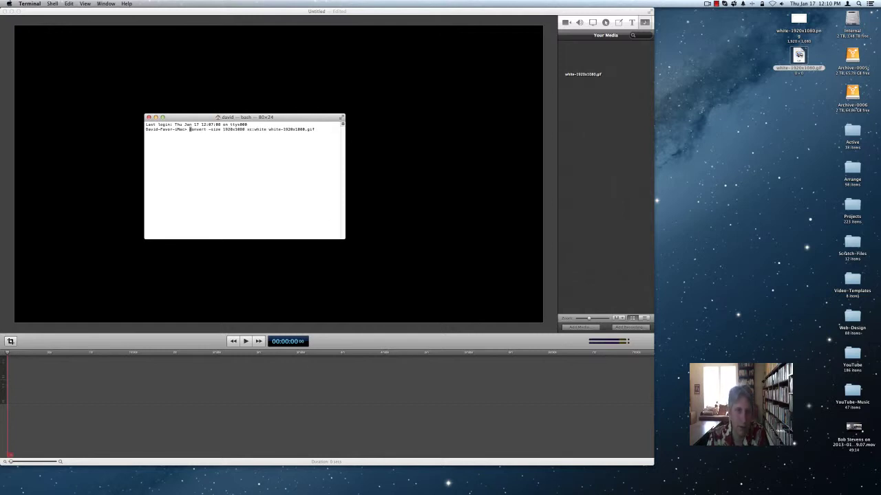
{"action": "key", "text": "Return"}
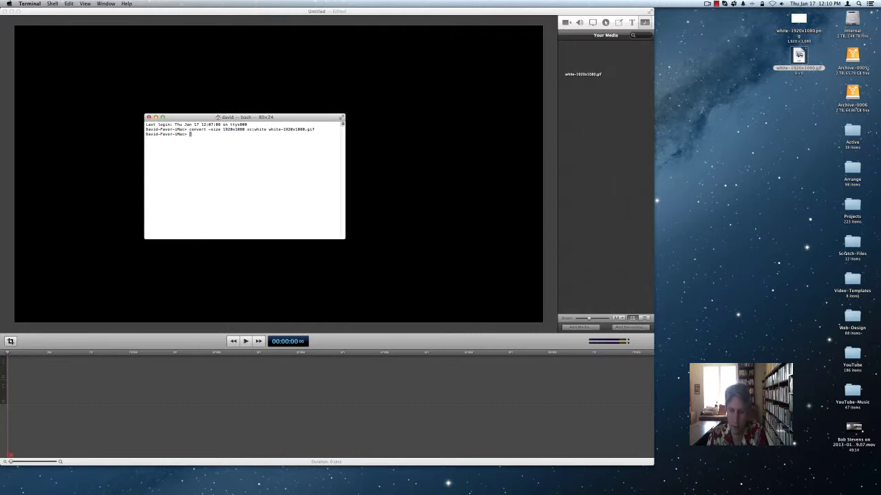
- Rerun the convert command with the colour changed to blue to make a blue image
{"action": "key", "text": "Up"}
{"action": "key", "text": "ctrl+a"}
{"action": "key", "text": "Right"}
{"action": "key", "text": "Right"}
{"action": "key", "text": "Right"}
{"action": "key", "text": "Right"}
{"action": "key", "text": "Right"}
{"action": "key", "text": "Right"}
{"action": "key", "text": "Right"}
{"action": "key", "text": "Right"}
{"action": "key", "text": "Right"}
{"action": "key", "text": "Right"}
{"action": "key", "text": "Right"}
{"action": "key", "text": "Right"}
{"action": "key", "text": "Right"}
{"action": "key", "text": "Right"}
{"action": "key", "text": "Delete"}
{"action": "key", "text": "Delete"}
{"action": "key", "text": "Delete"}
{"action": "key", "text": "Delete"}
{"action": "key", "text": "Delete"}
{"action": "type", "text": "blue"}
{"action": "key", "text": "Return"}
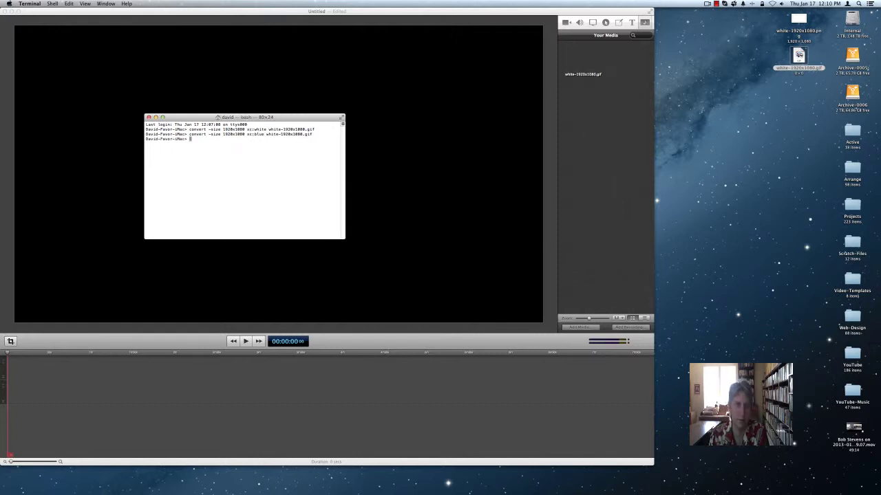
- Rerun the white-image convert command with a .jpg extension to create white-1920x1080.jpg
{"action": "key", "text": "Up"}
{"action": "key", "text": "ctrl+a"}
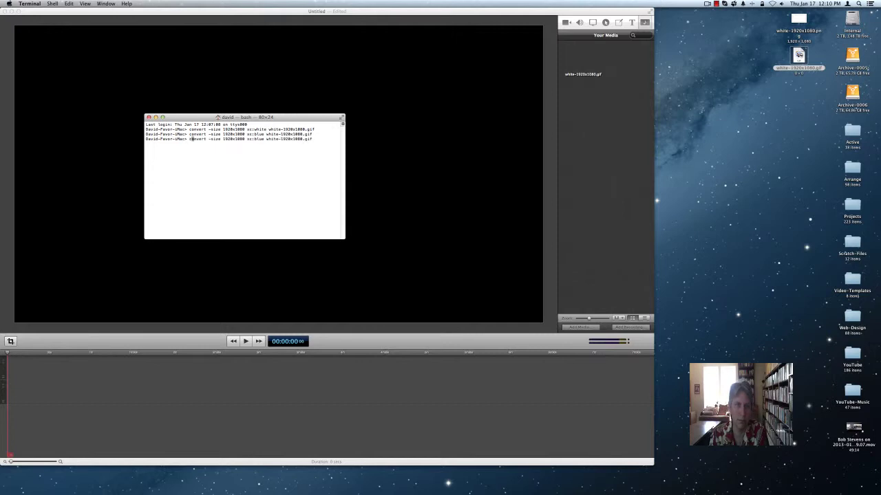
{"action": "key", "text": "Up"}
{"action": "key", "text": "ctrl+a"}
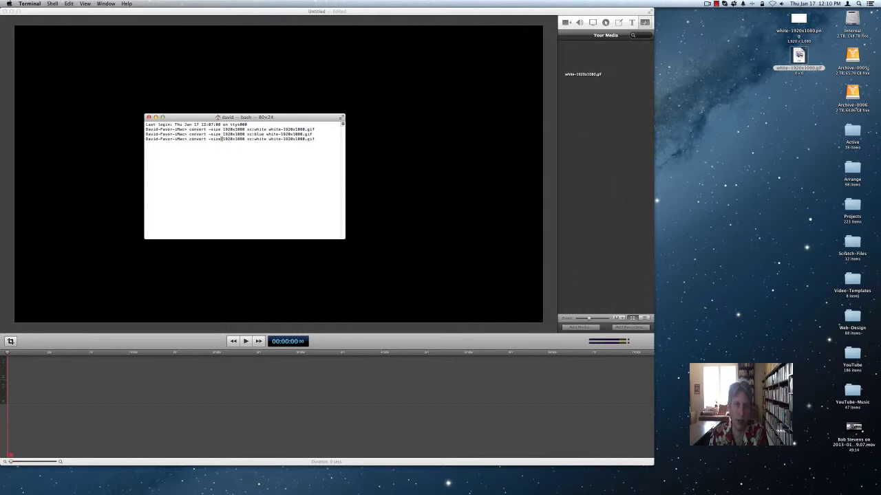
{"action": "key", "text": "Right"}
{"action": "key", "text": "Right"}
{"action": "key", "text": "Right"}
{"action": "key", "text": "Right"}
{"action": "key", "text": "Right"}
{"action": "key", "text": "BackSpace"}
{"action": "key", "text": "BackSpace"}
{"action": "key", "text": "BackSpace"}
{"action": "type", "text": "jp"}
{"action": "key", "text": "Return"}
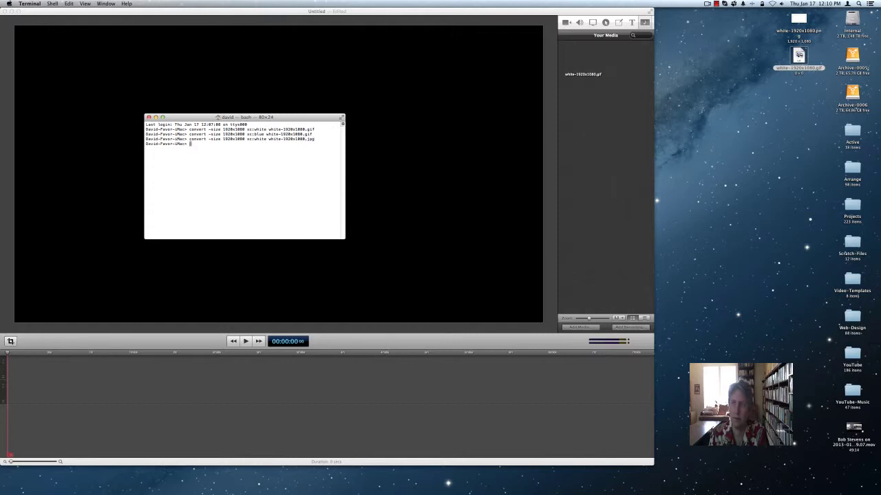
- Check the current folder with pwd, delete old files with rm -f white*, and cd ~/Desktop/
{"action": "type", "text": "pwd"}
{"action": "key", "text": "Return"}
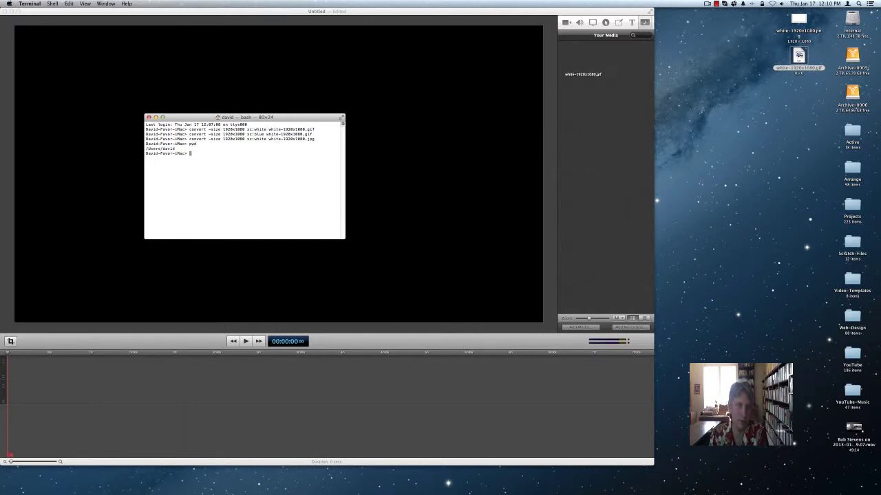
{"action": "type", "text": "rm -f white*"}
{"action": "key", "text": "Return"}
{"action": "type", "text": "cd ~/Desktop/"}
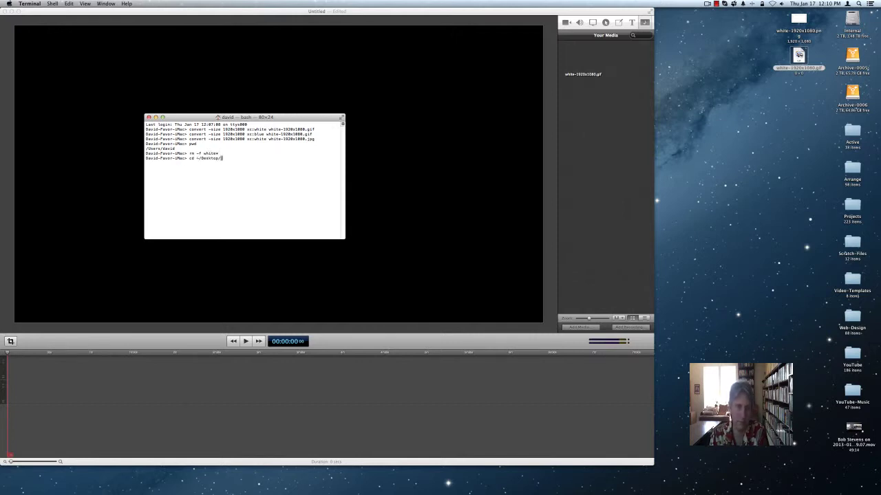
{"action": "key", "text": "Return"}
- Regenerate white-1920x1080.jpg in the Desktop folder
{"action": "key", "text": "Up"}
{"action": "key", "text": "ctrl+a"}
{"action": "key", "text": "Up"}
{"action": "key", "text": "Up"}
{"action": "key", "text": "Up"}
{"action": "key", "text": "ctrl+a"}
{"action": "key", "text": "Return"}
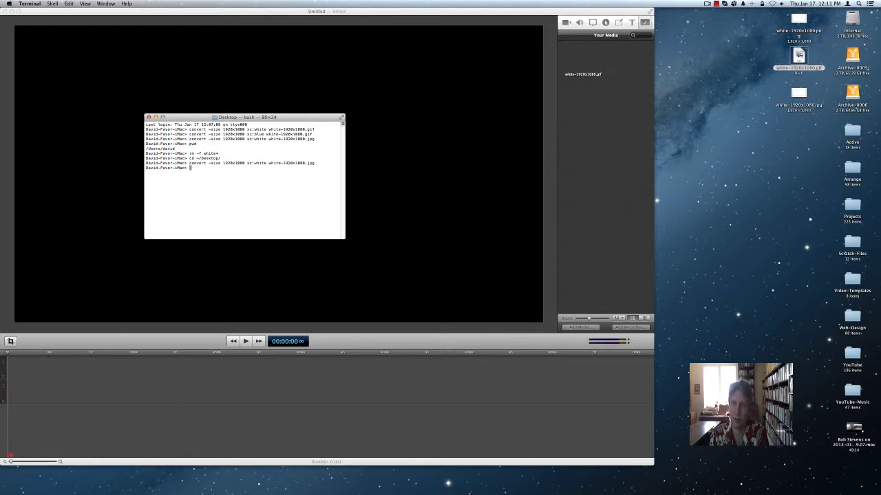
- Regenerate white-1920x1080.gif in the Desktop folder by changing the extension to gif
{"action": "key", "text": "Up"}
{"action": "key", "text": "ctrl+a"}
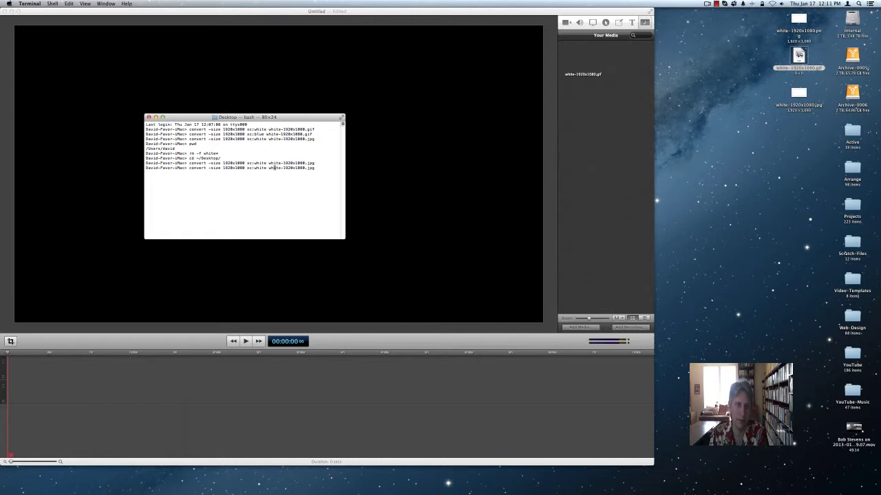
{"action": "key", "text": "Right"}
{"action": "key", "text": "Right"}
{"action": "key", "text": "Right"}
{"action": "key", "text": "Right"}
{"action": "key", "text": "Right"}
{"action": "key", "text": "Right"}
{"action": "key", "text": "Right"}
{"action": "key", "text": "Right"}
{"action": "key", "text": "Right"}
{"action": "key", "text": "Right"}
{"action": "key", "text": "Right"}
{"action": "key", "text": "Right"}
{"action": "key", "text": "Right"}
{"action": "key", "text": "Right"}
{"action": "key", "text": "BackSpace"}
{"action": "key", "text": "BackSpace"}
{"action": "key", "text": "BackSpace"}
{"action": "type", "text": "p"}
{"action": "key", "text": "Return"}
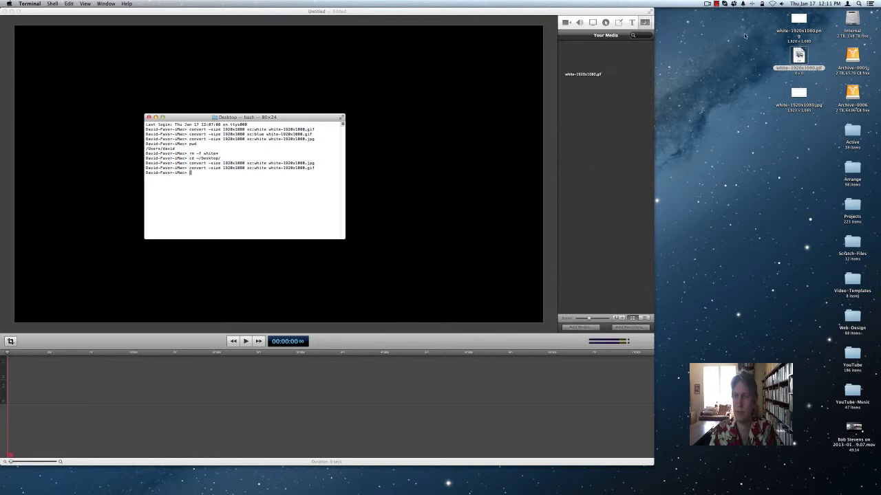
{"action": "double_click", "coordinate": [798, 58]}
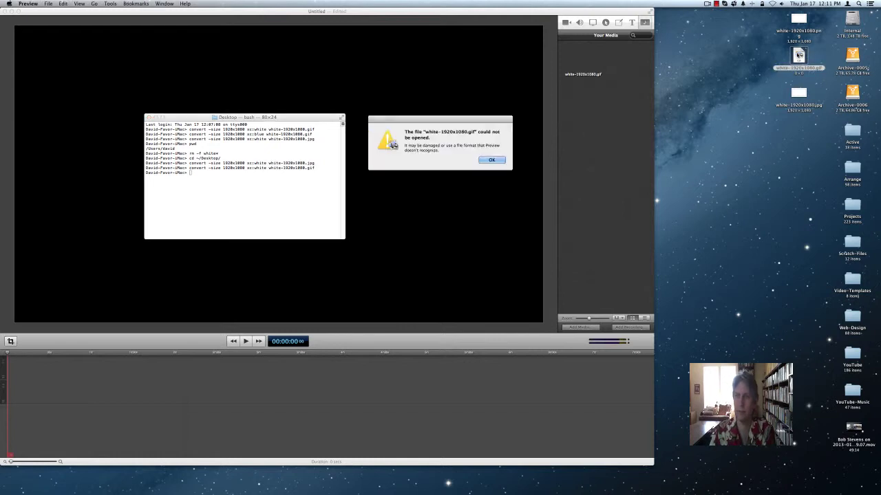
{"action": "left_click", "coordinate": [492, 161]}
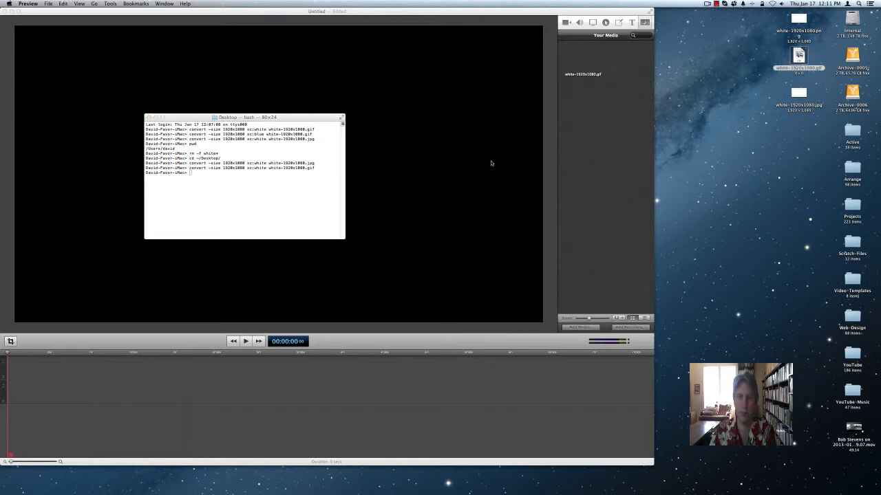
{"action": "double_click", "coordinate": [800, 94]}
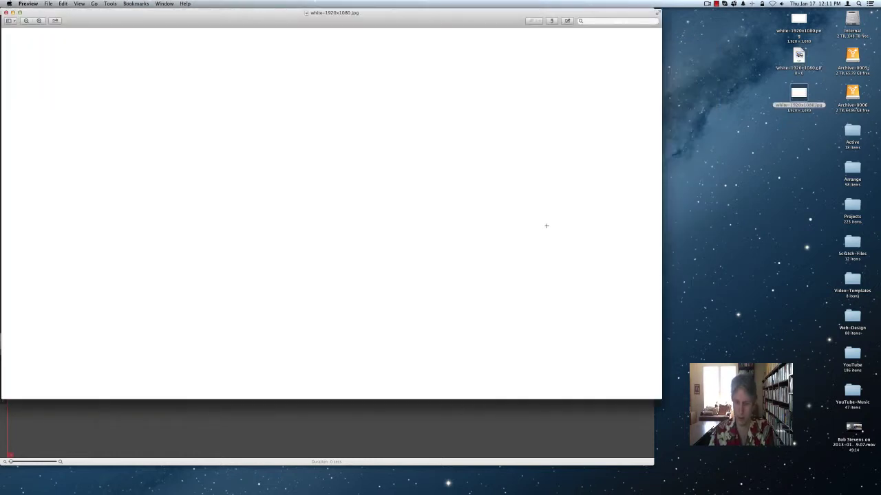
{"action": "key", "text": "super+minus"}
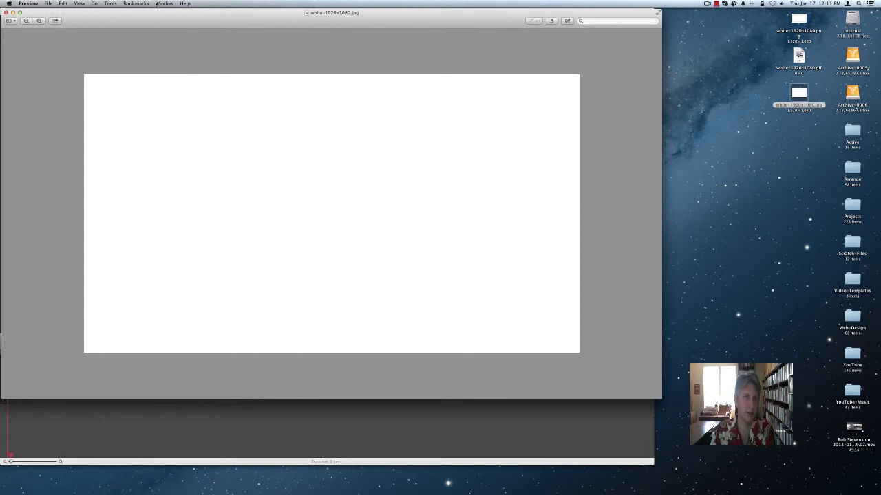
{"action": "left_click", "coordinate": [110, 3]}
{"action": "left_click", "coordinate": [123, 11]}
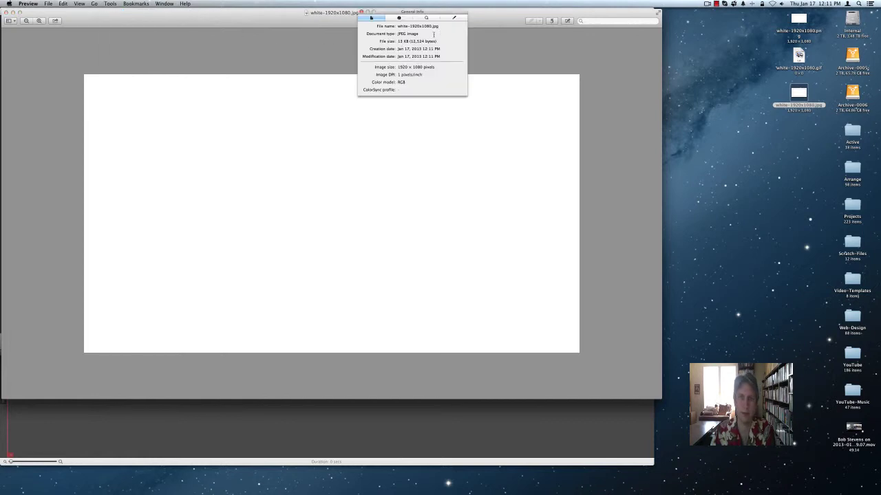
{"action": "left_click", "coordinate": [28, 3]}
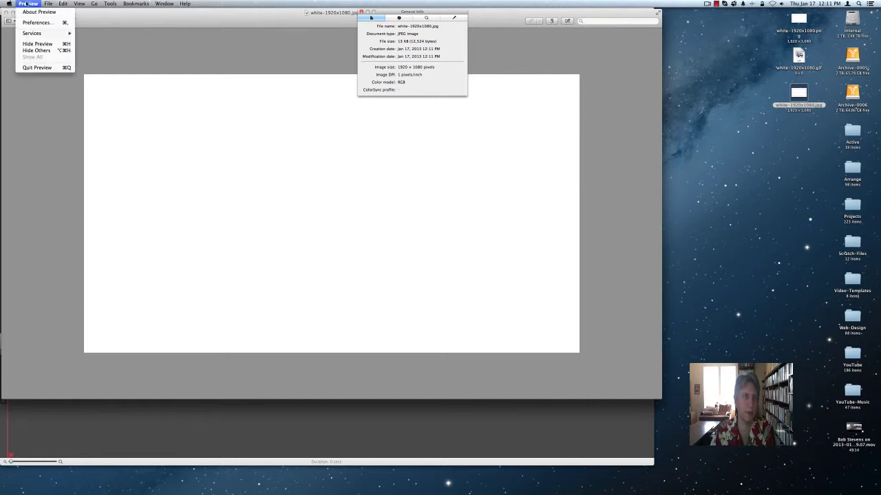
- Quit the image viewer, close Terminal, and drag the white JPG into ScreenFlow's media
{"action": "left_click", "coordinate": [27, 68]}
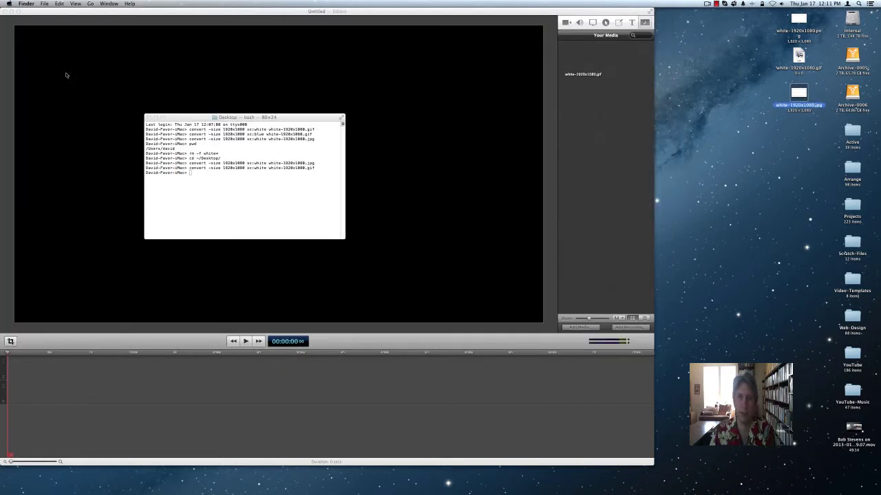
{"action": "left_click", "coordinate": [147, 118]}
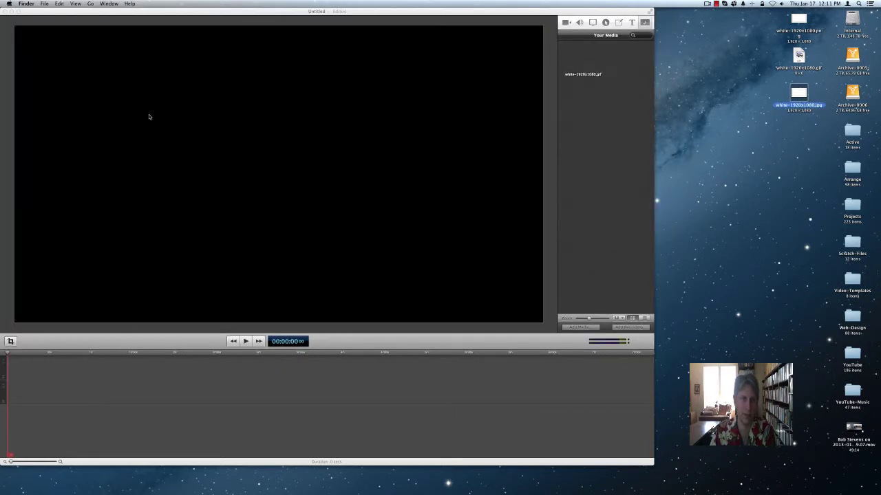
{"action": "left_click", "coordinate": [728, 87]}
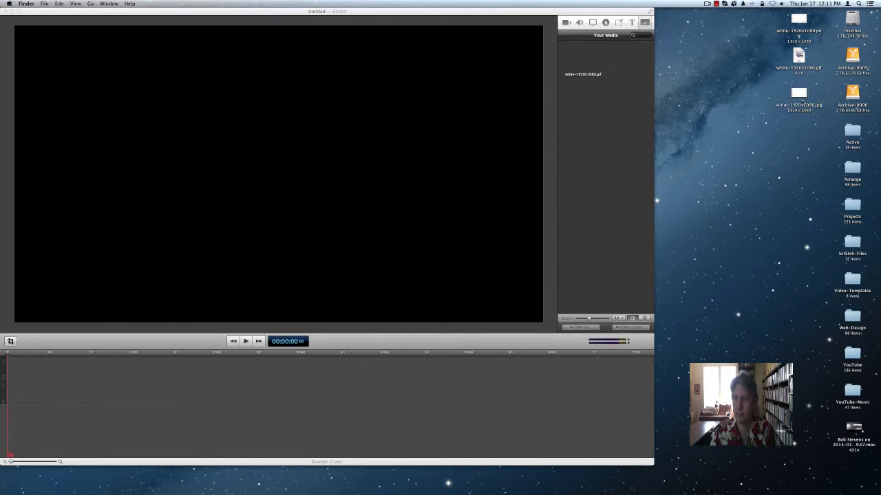
{"action": "left_click_drag", "start_coordinate": [800, 98], "coordinate": [602, 104]}
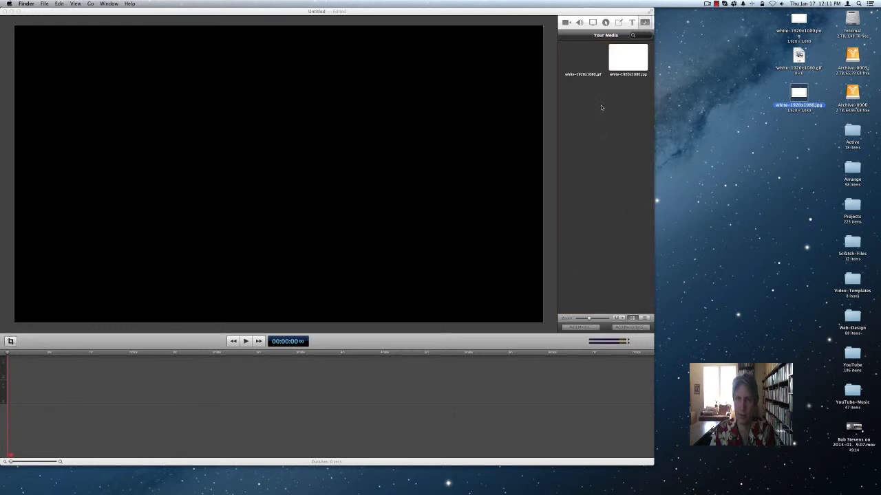
- Add the white GIF to the timeline from its media menu and preview it full size
{"action": "right_click", "coordinate": [581, 69]}
{"action": "left_click", "coordinate": [587, 72]}
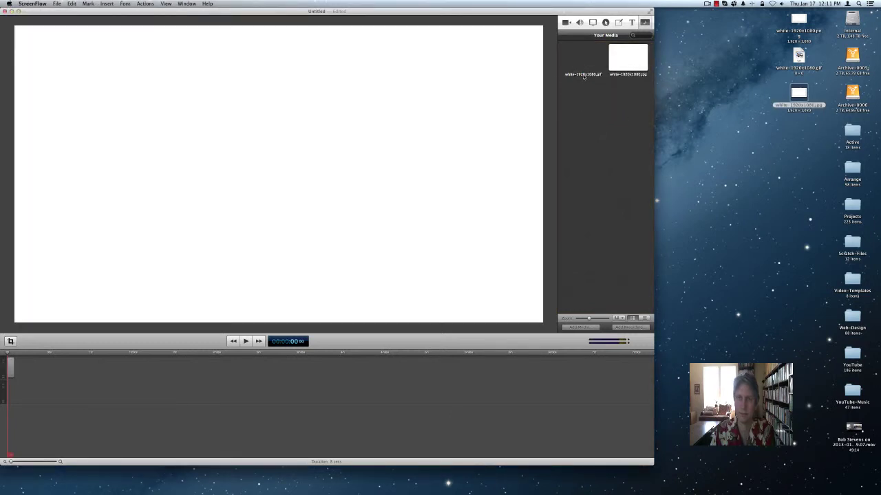
{"action": "double_click", "coordinate": [583, 66]}
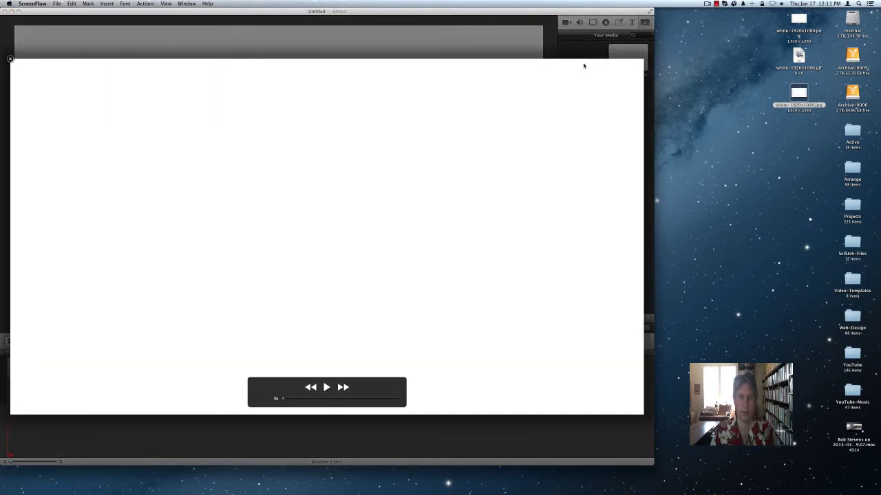
{"action": "left_click", "coordinate": [10, 59]}
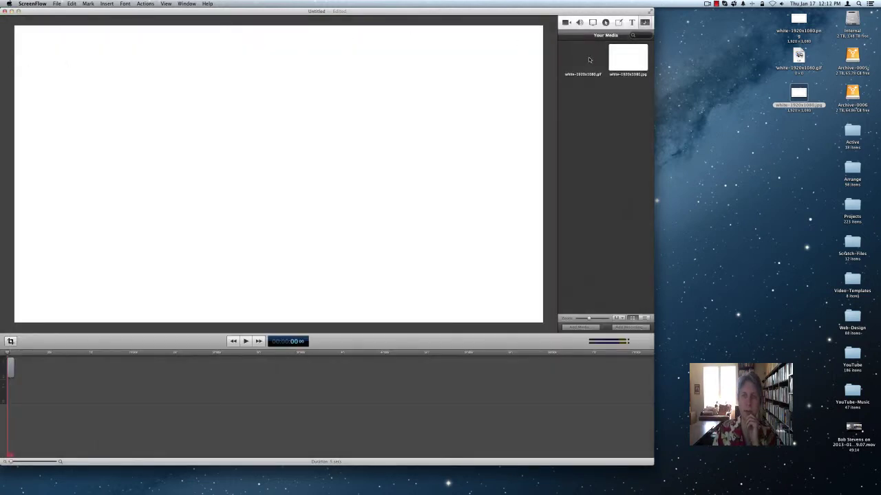
- Drag the GIF and JPG clips onto the timeline and add the white PNG to media
{"action": "left_click_drag", "start_coordinate": [569, 72], "coordinate": [5, 396]}
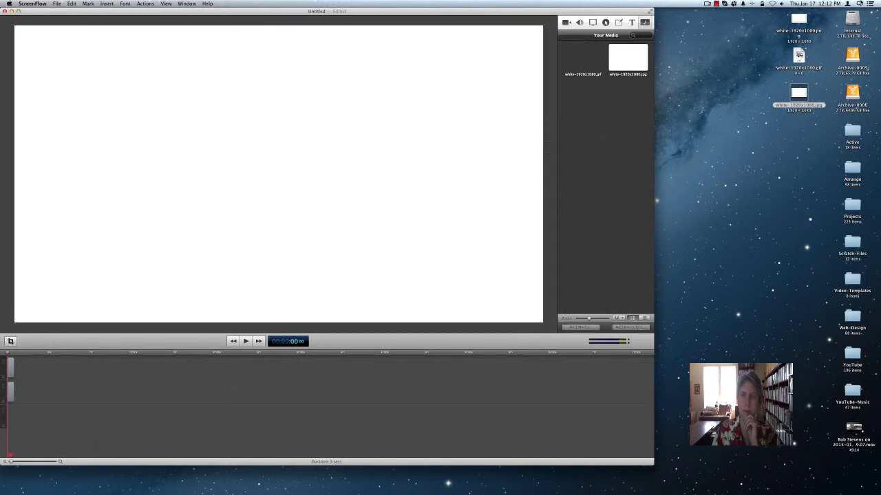
{"action": "left_click_drag", "start_coordinate": [628, 61], "coordinate": [119, 408]}
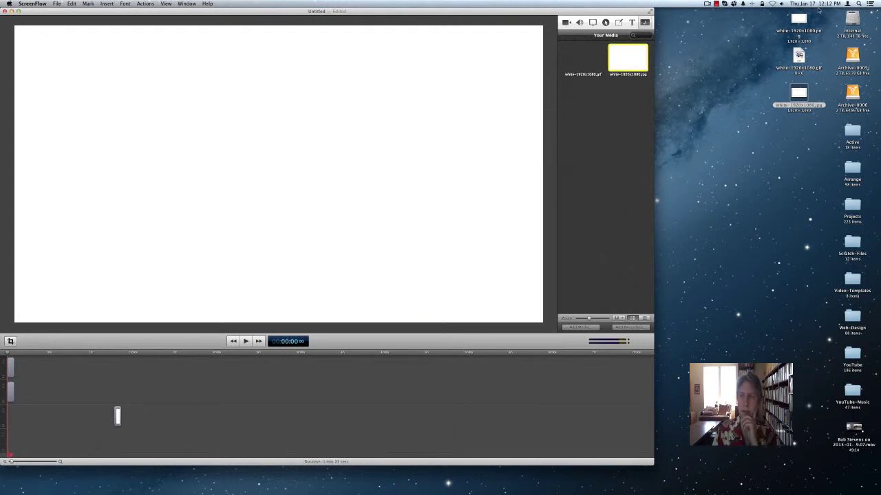
{"action": "left_click_drag", "start_coordinate": [798, 19], "coordinate": [208, 404]}
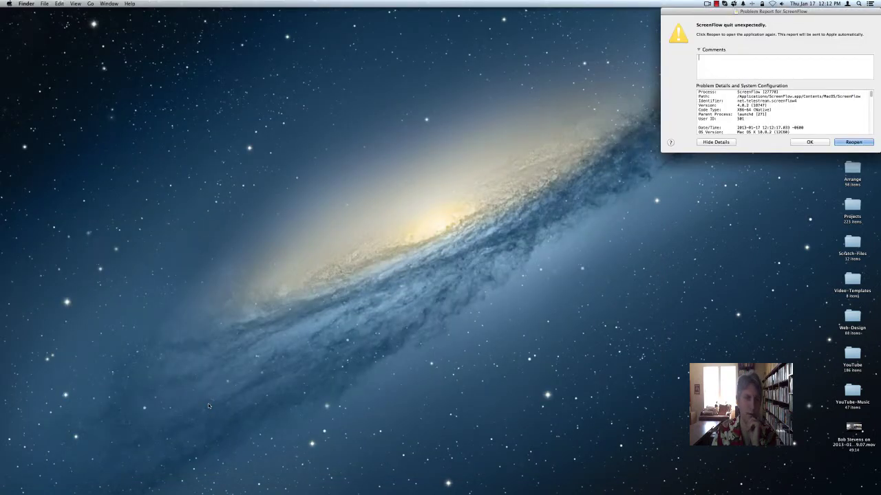
- Dismiss the 'ScreenFlow quit unexpectedly' problem report with OK
{"action": "left_click", "coordinate": [814, 144]}
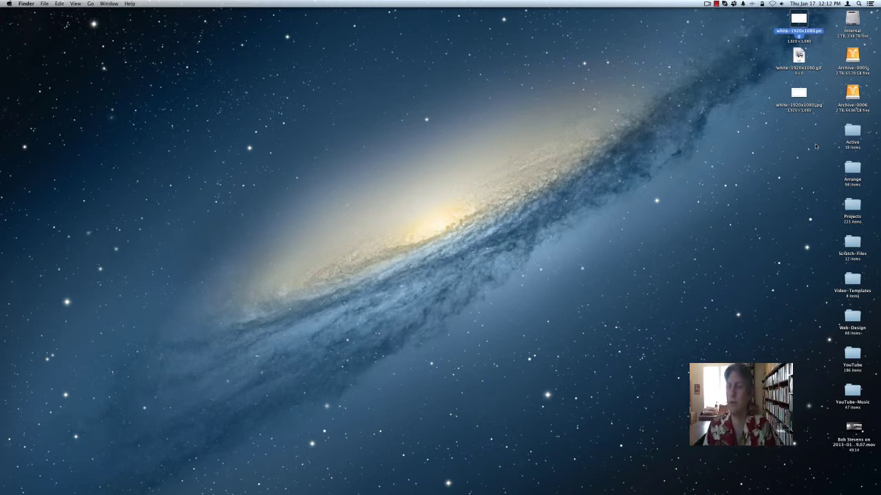
{"action": "left_click", "coordinate": [802, 76]}
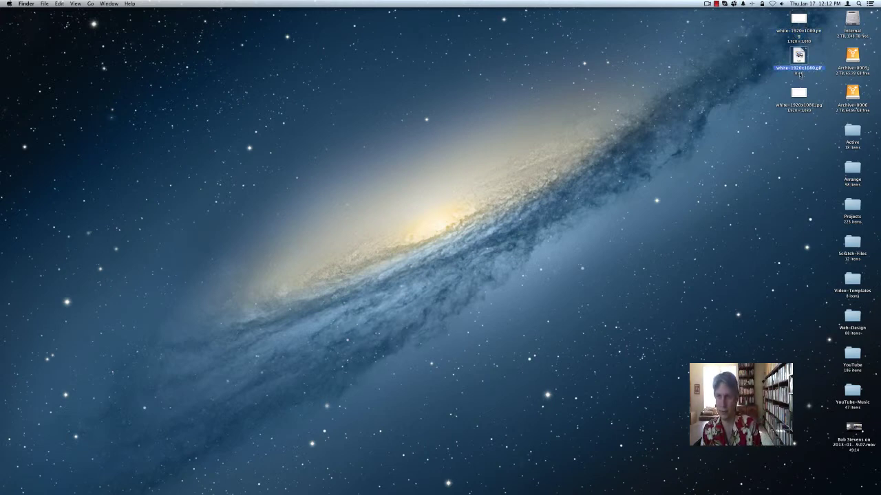
{"action": "right_click", "coordinate": [799, 71]}
{"action": "left_click", "coordinate": [782, 84]}
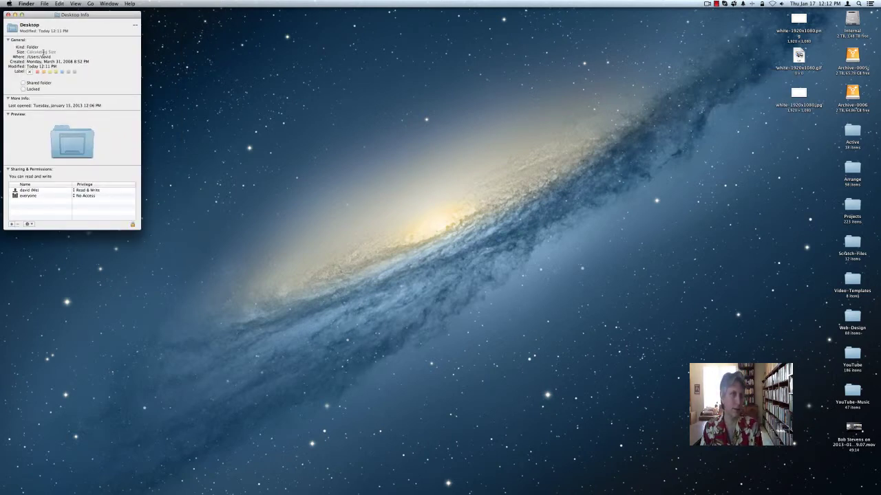
{"action": "left_click", "coordinate": [8, 15]}
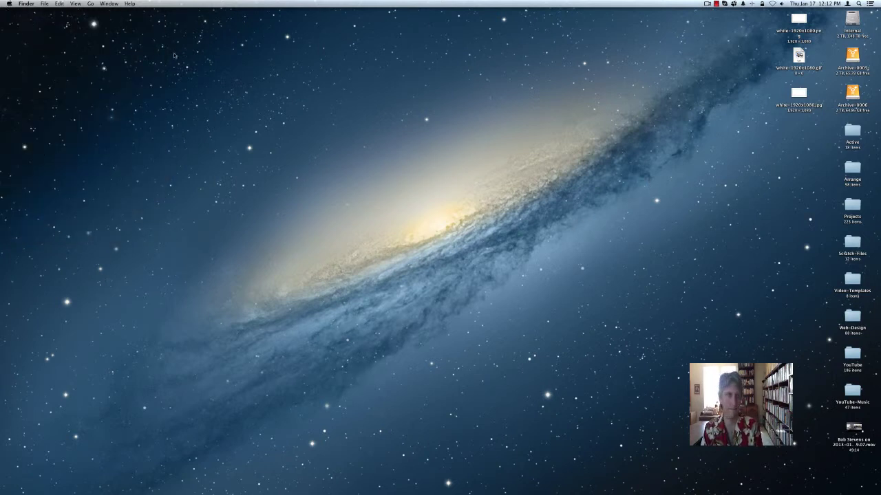
{"action": "mouse_move", "coordinate": [303, 485]}
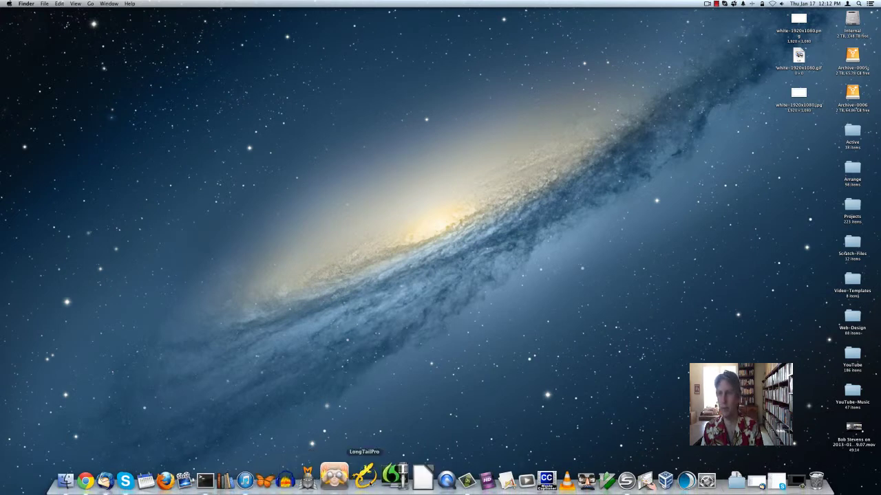